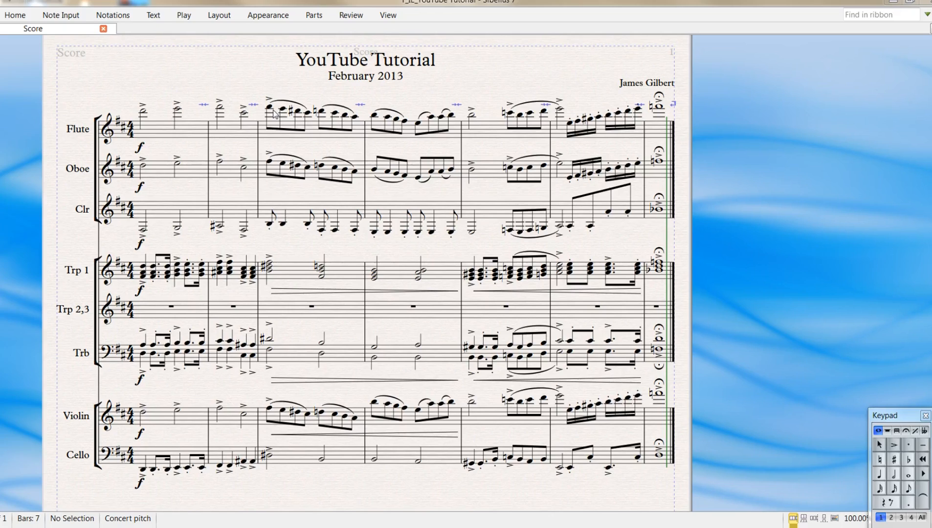
- Examine the articulations, slurs and hairpins across the score from the Flute to the trombone staff, especially bar 5, and undo the accidental hairpin move
scroll(274, 113, "up", 3)
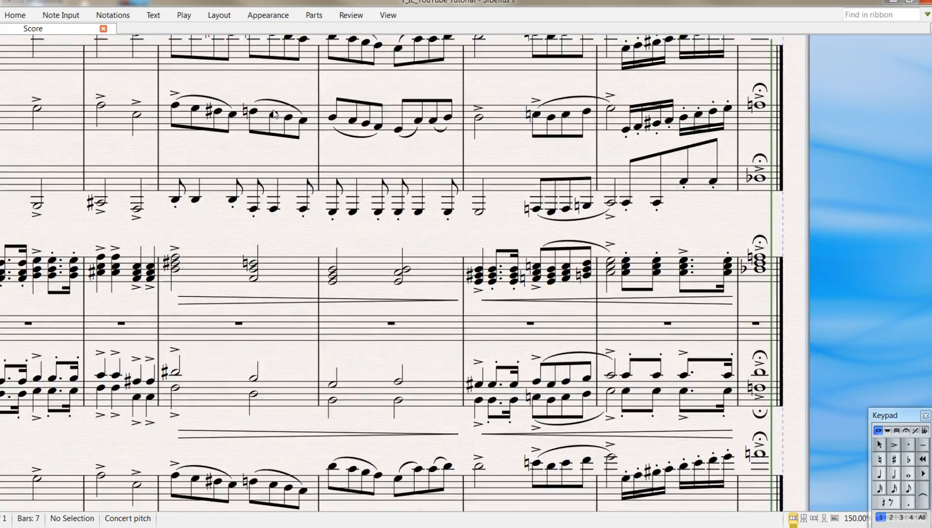
left_click_drag(239, 115, 309, 306)
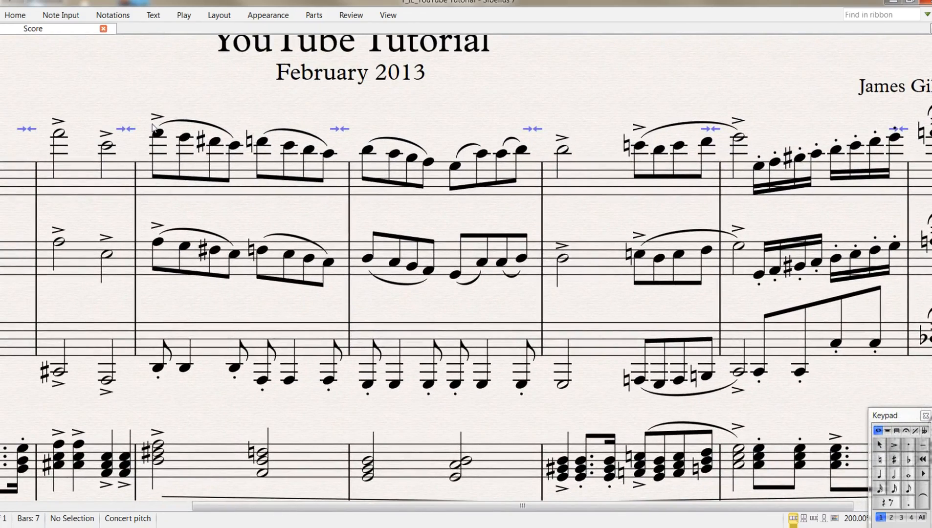
left_click_drag(405, 410, 298, 202)
left_click_drag(348, 344, 317, 228)
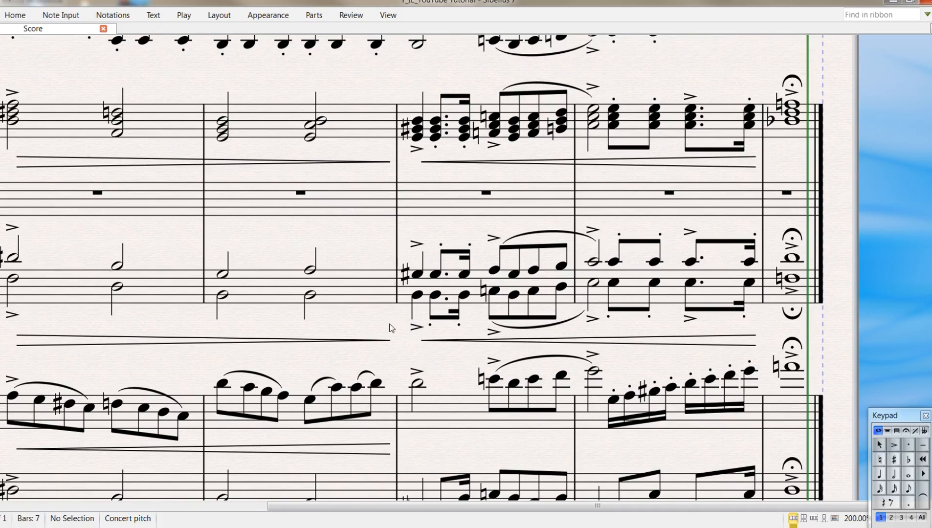
left_click_drag(442, 235, 356, 229)
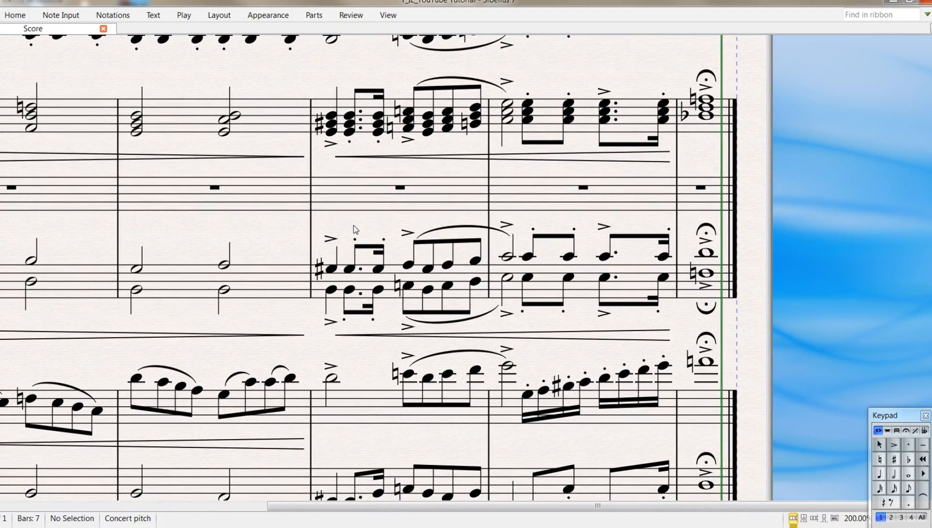
key("ctrl+=")
key("ctrl+=")
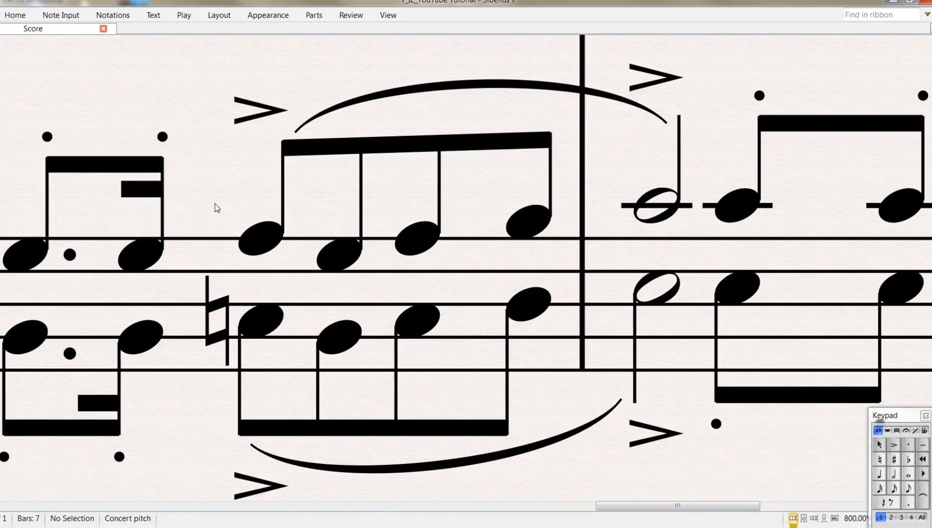
left_click_drag(85, 129, 270, 151)
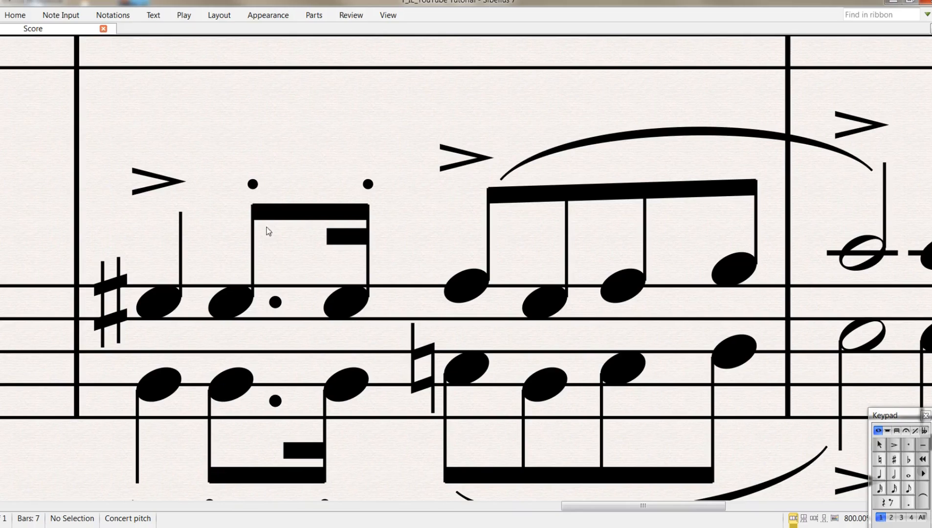
scroll(303, 147, "up", 5)
left_click_drag(318, 139, 291, 322)
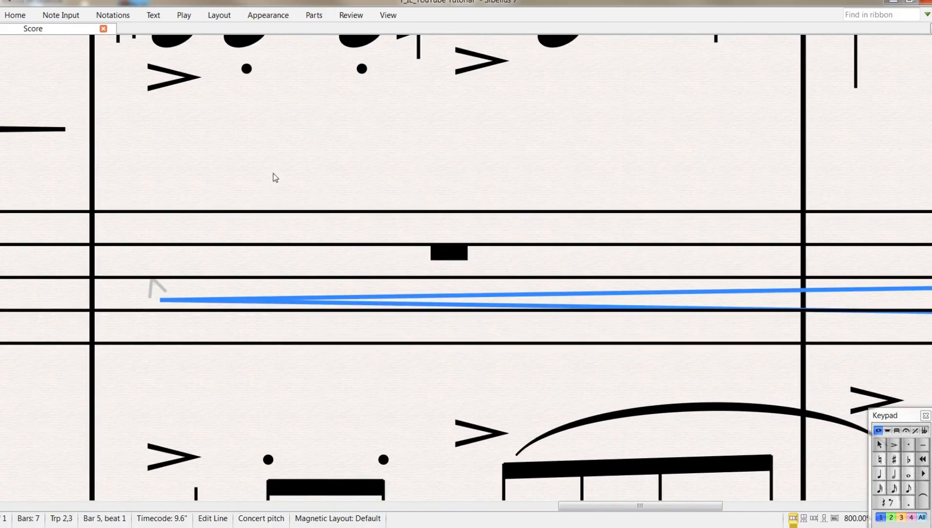
key("ctrl+z")
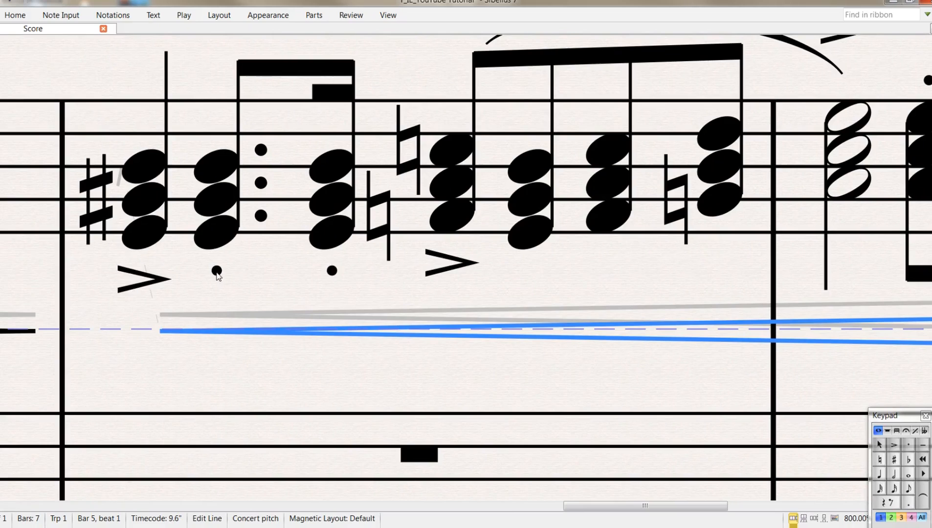
- Try to nudge the staccato dot under the second chord of bar 5 in the Trp 1 staff upward
left_click(216, 271)
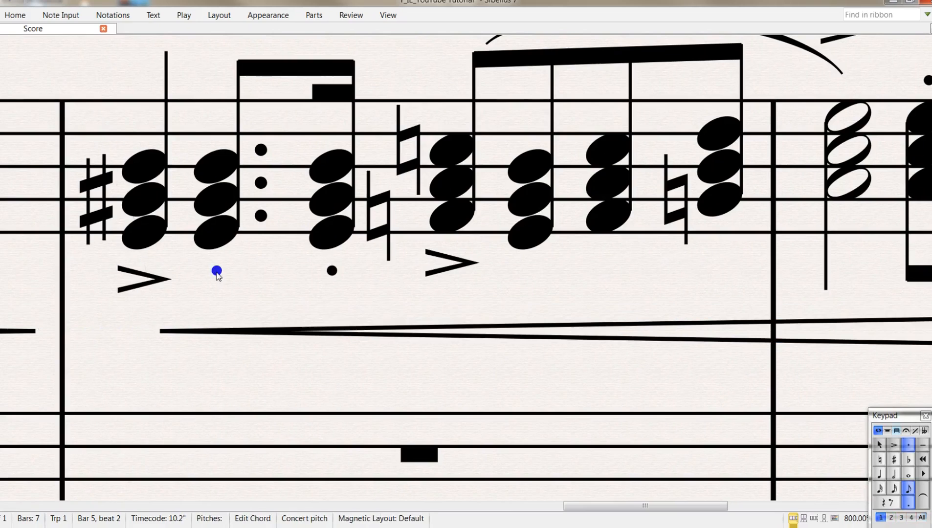
mouse_move(217, 276)
left_mouse_down()
mouse_move(216, 313)
mouse_move(217, 260)
mouse_move(217, 275)
left_mouse_up()
key("Up")
- Review the Articulation settings in the Engraving Rules and leave them without changes
left_click(928, 15)
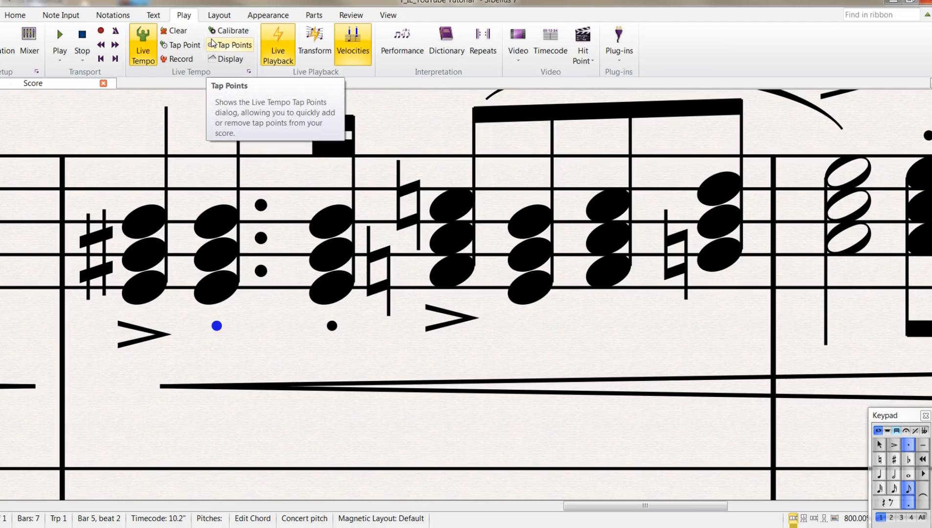
left_click(218, 20)
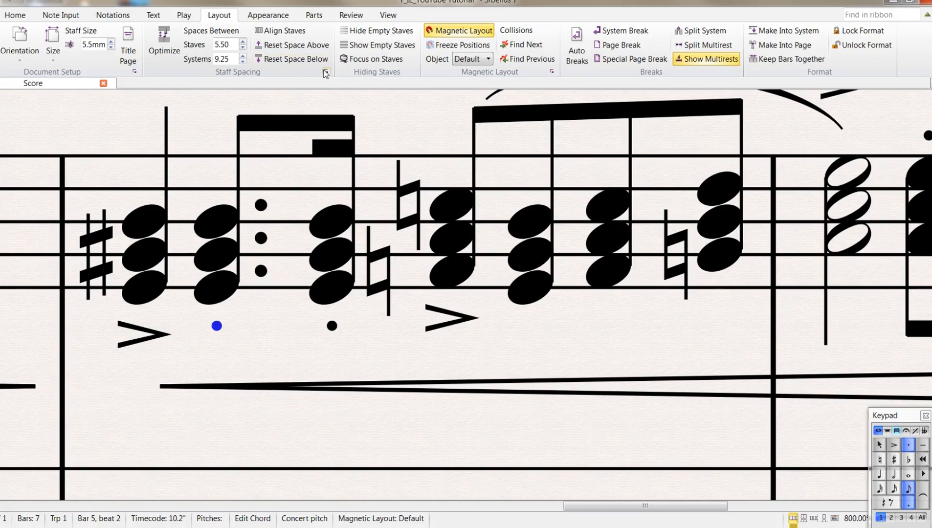
left_click(325, 73)
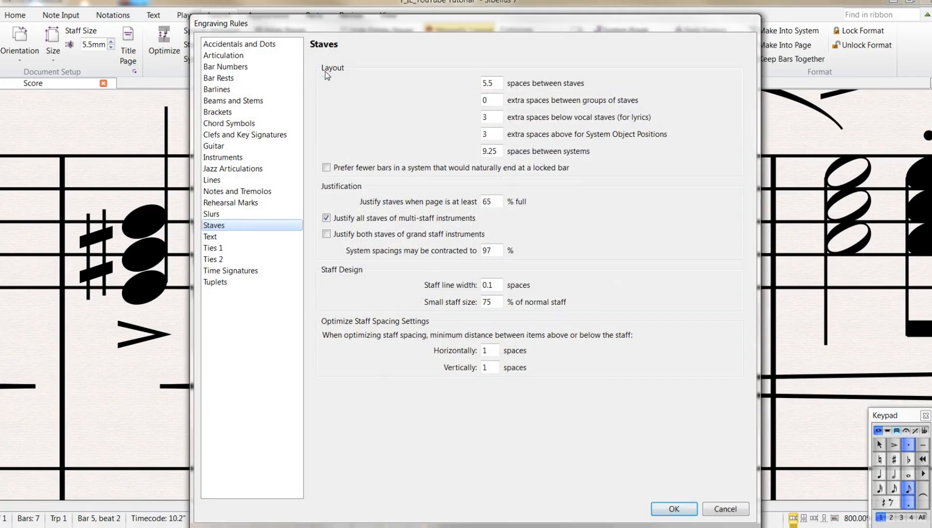
left_click(223, 57)
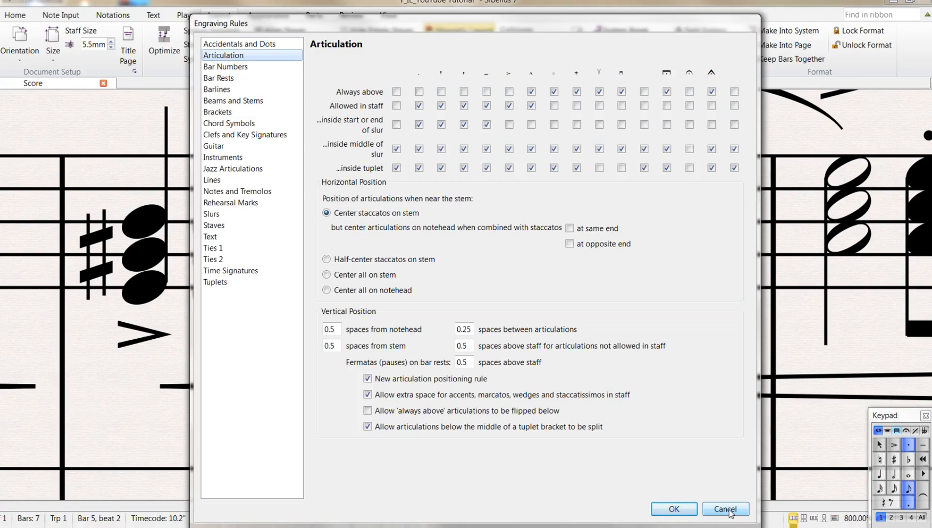
left_click(730, 513)
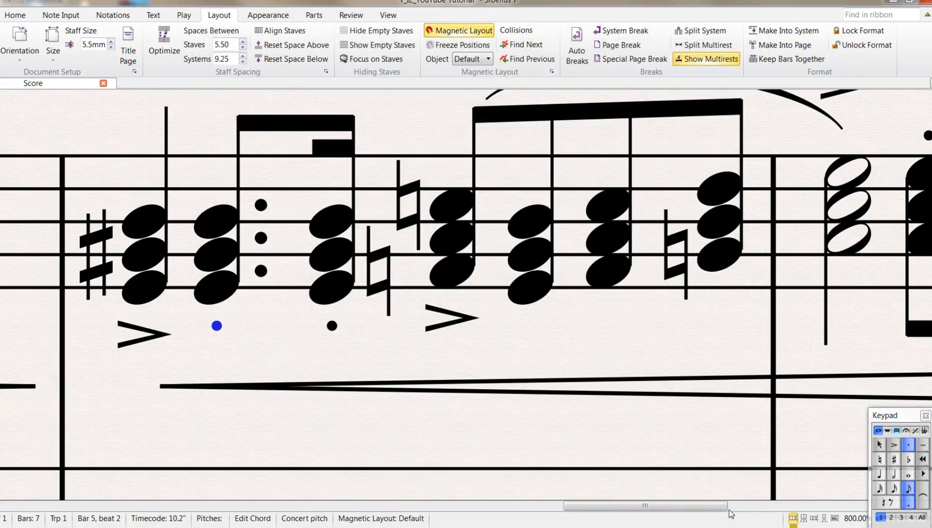
- Swap voices 1 and 4 in bars 1 to 7 of the Trb staff
key("ctrl+1")
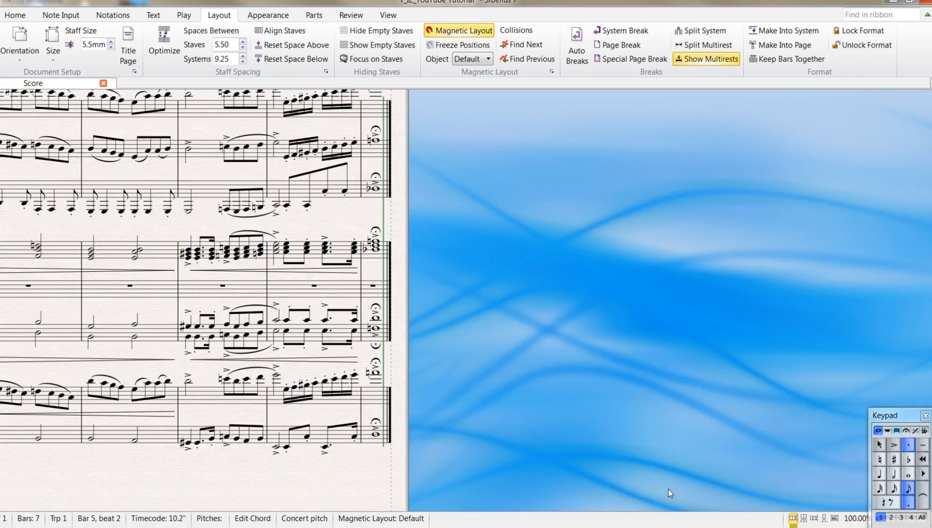
key("Page_Up")
key("Home")
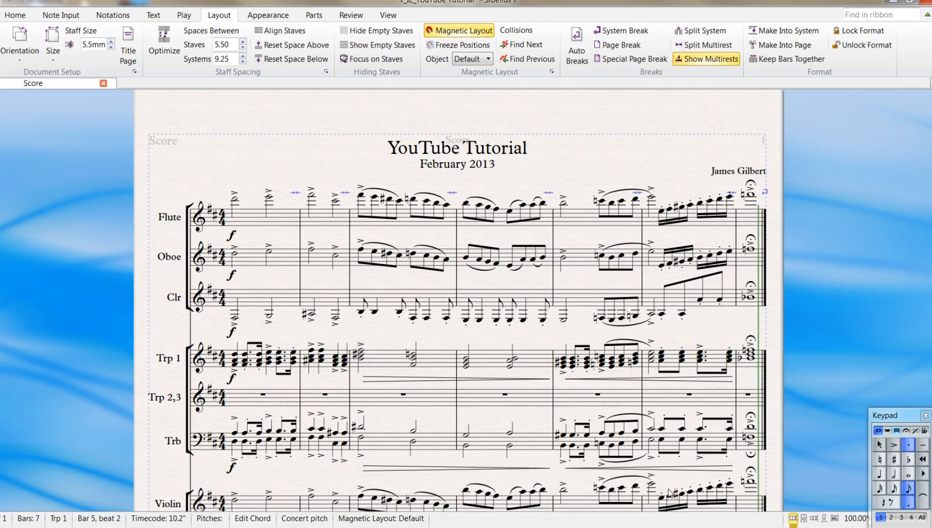
left_click_drag(265, 378, 211, 292)
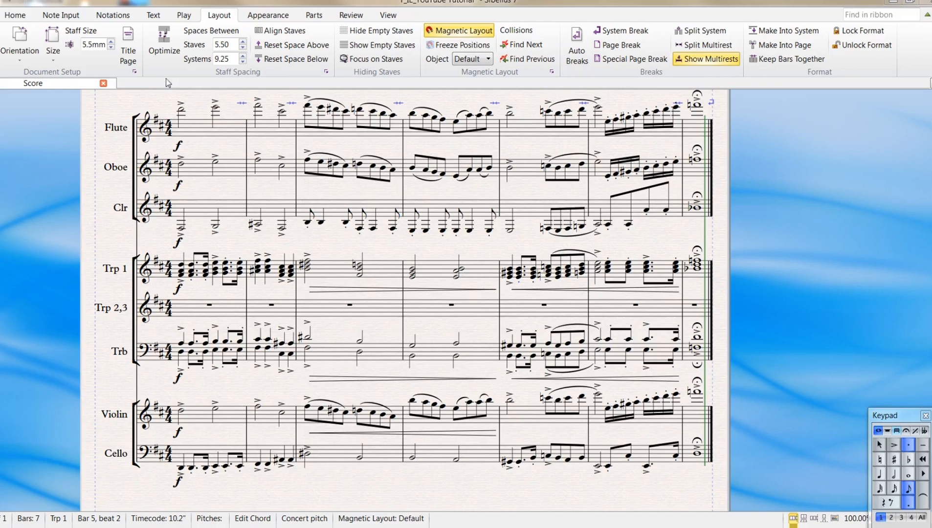
left_click(67, 19)
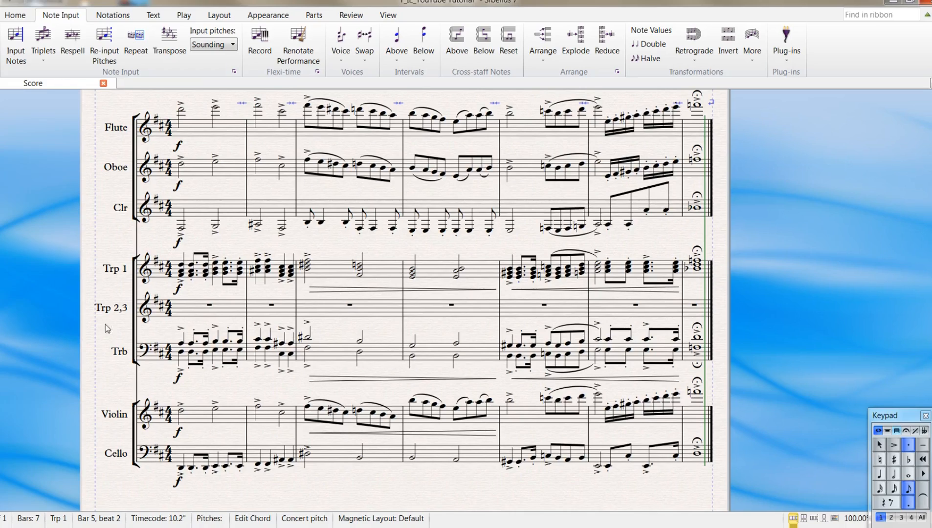
left_click(202, 356)
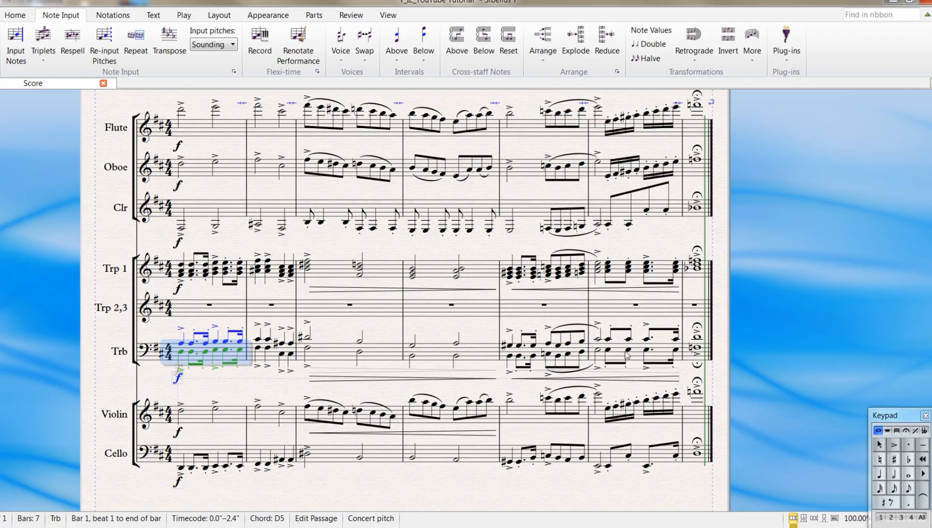
left_click(688, 355, "shift")
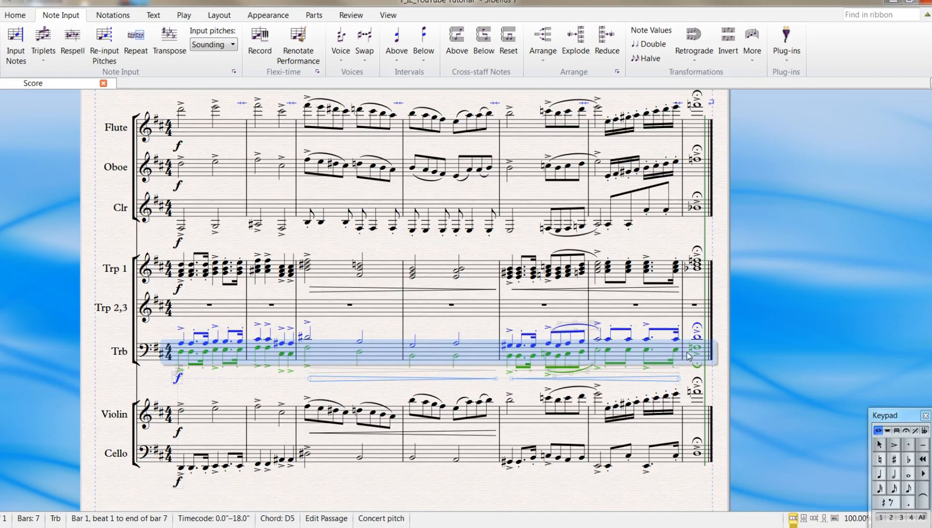
left_click(364, 49)
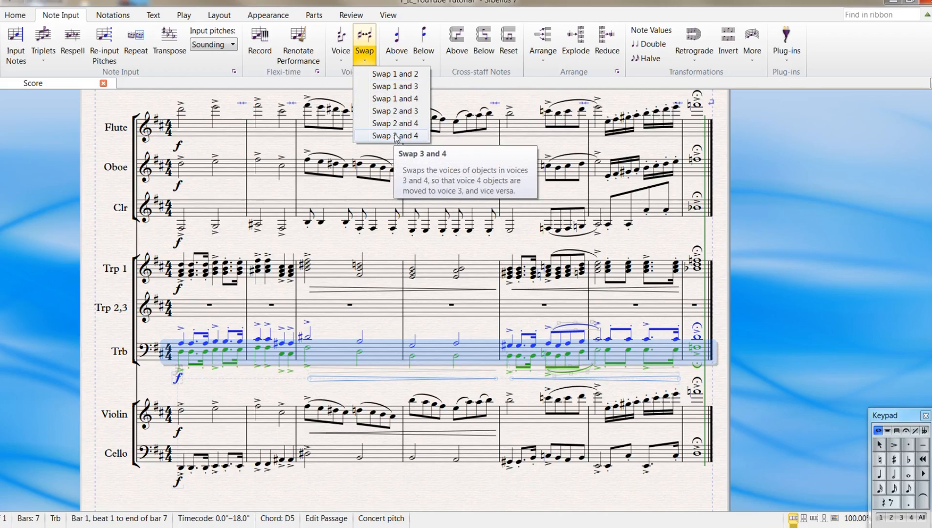
left_click(405, 99)
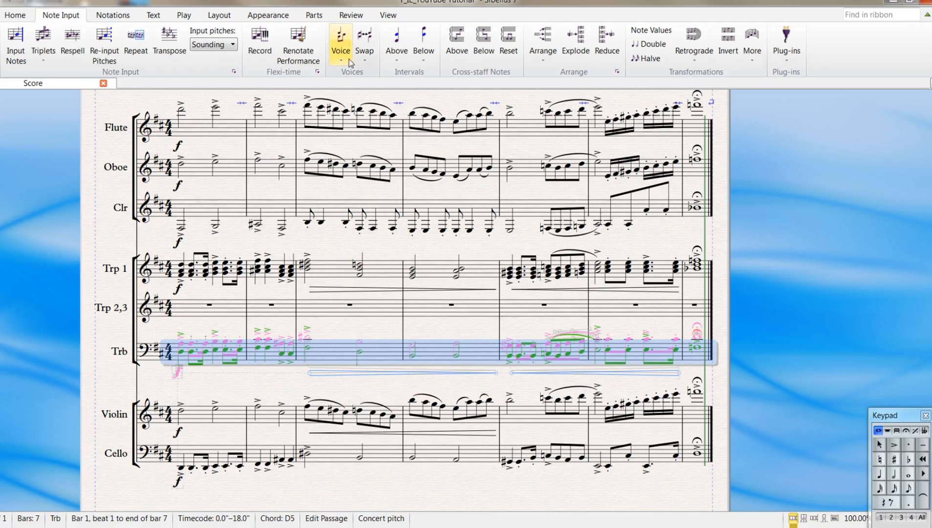
- Swap voices 2 and 3, followed by voices 2 and 4, in the selected Trb passage
left_click(364, 62)
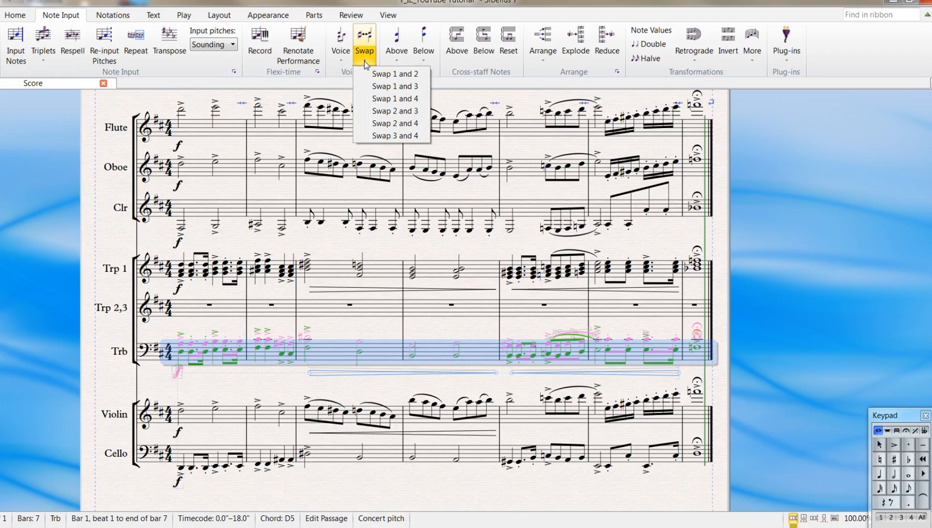
left_click(399, 112)
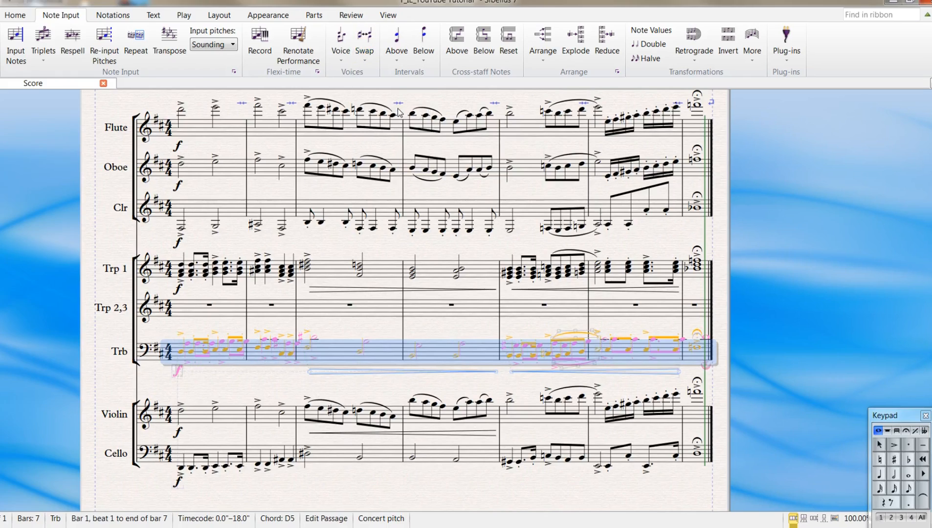
left_click(365, 58)
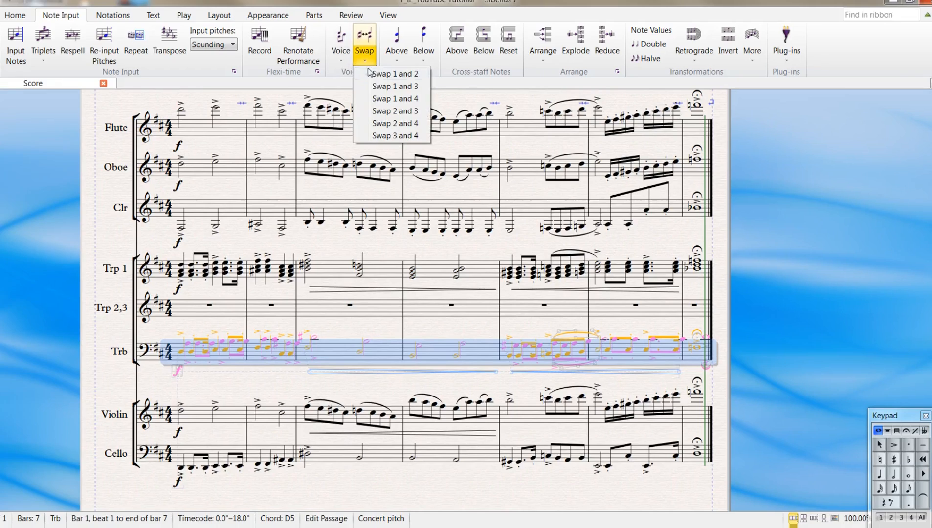
left_click(394, 123)
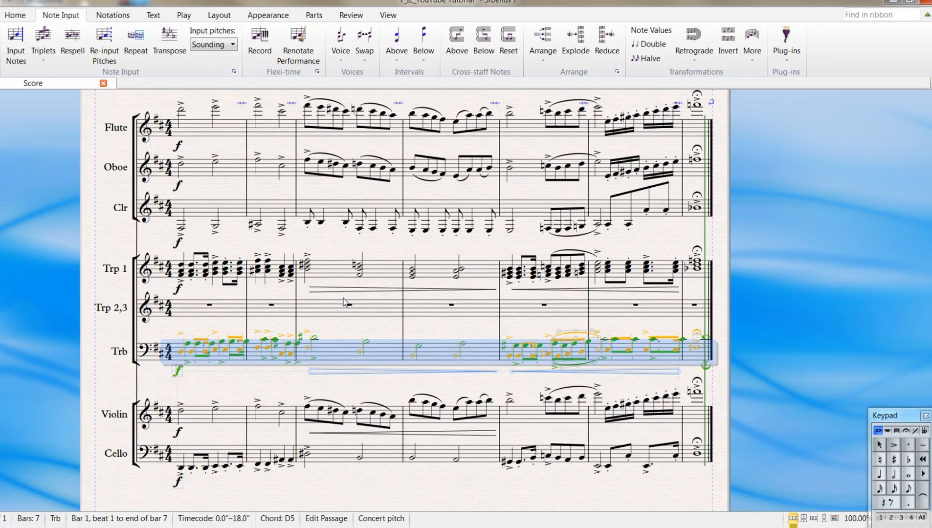
- Check the voices of the first two notes in bar 1 of the Trb staff, and swap voices 2 and 3 across bars 1 to 7
left_click(341, 321)
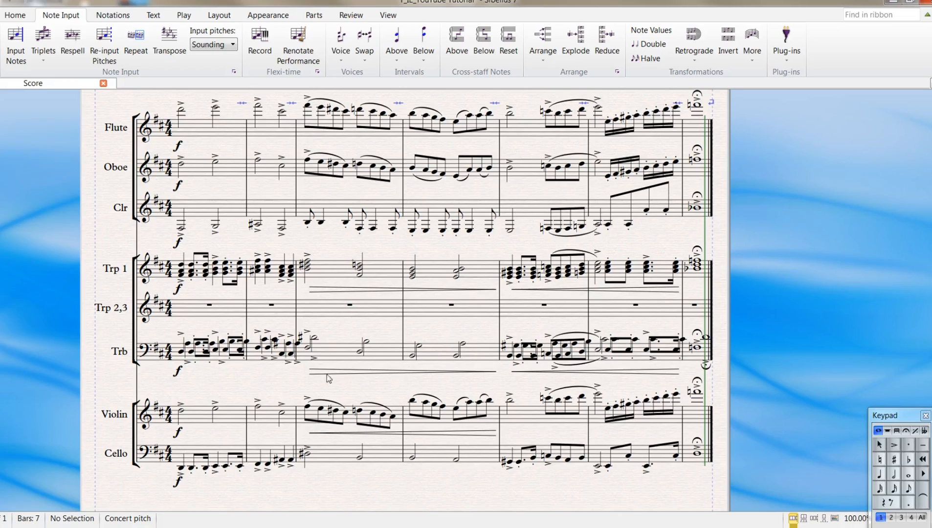
left_click(181, 351)
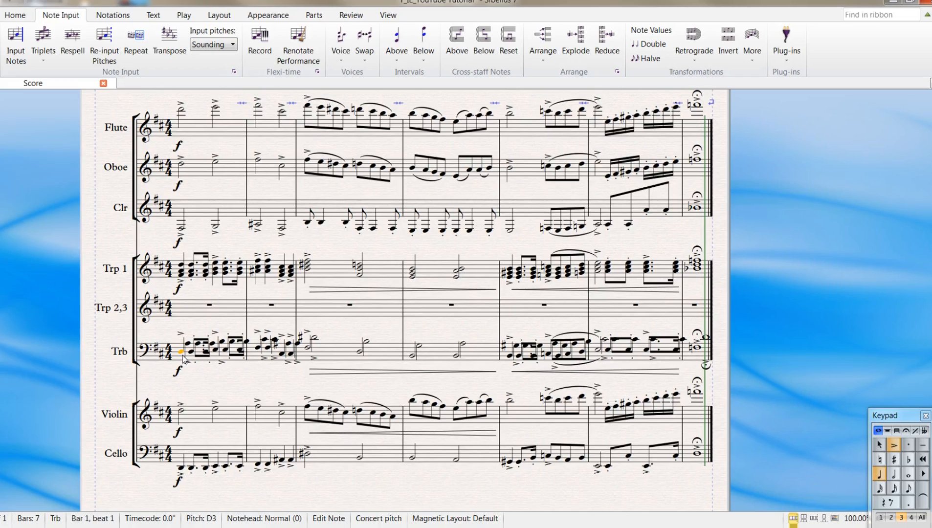
left_click(189, 344)
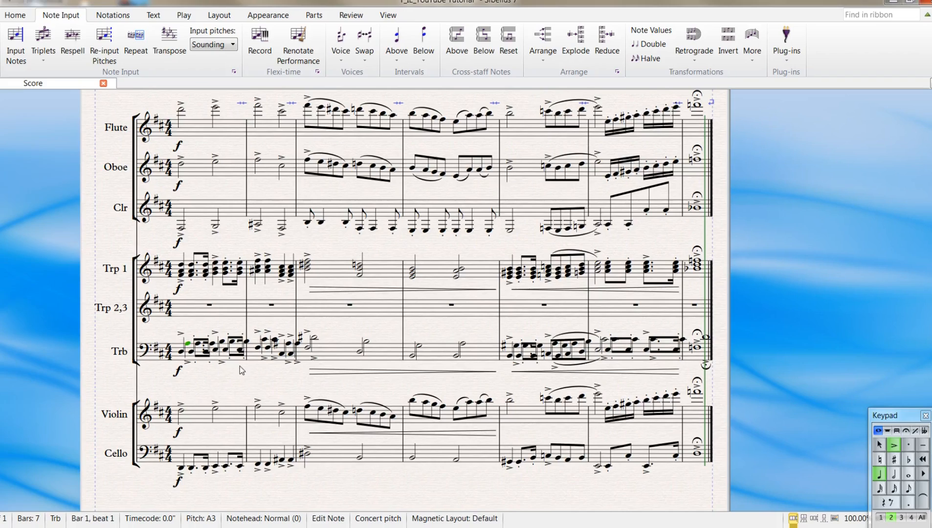
left_click(178, 352)
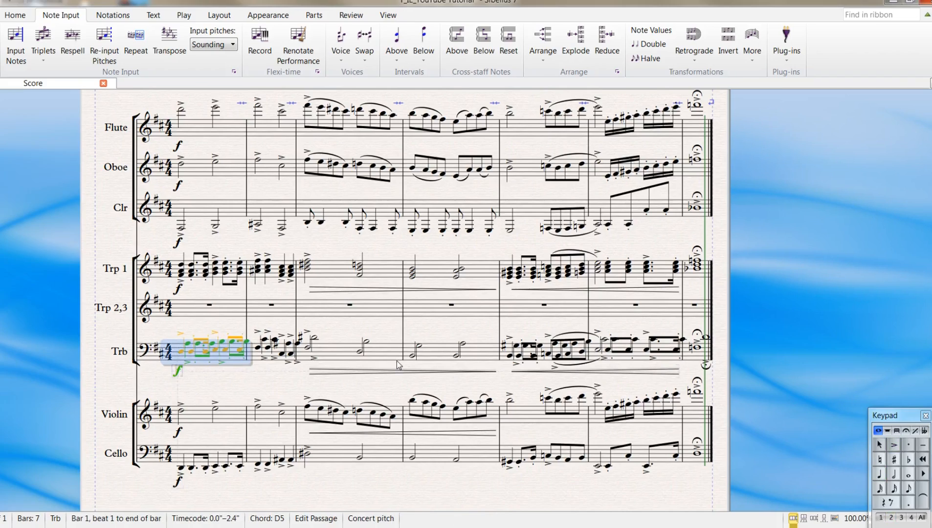
left_click(358, 322)
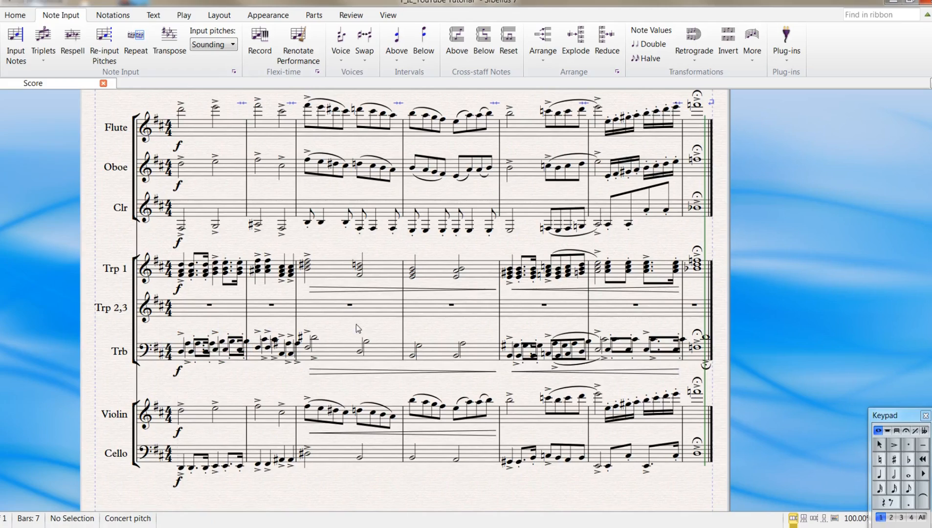
left_click(177, 351)
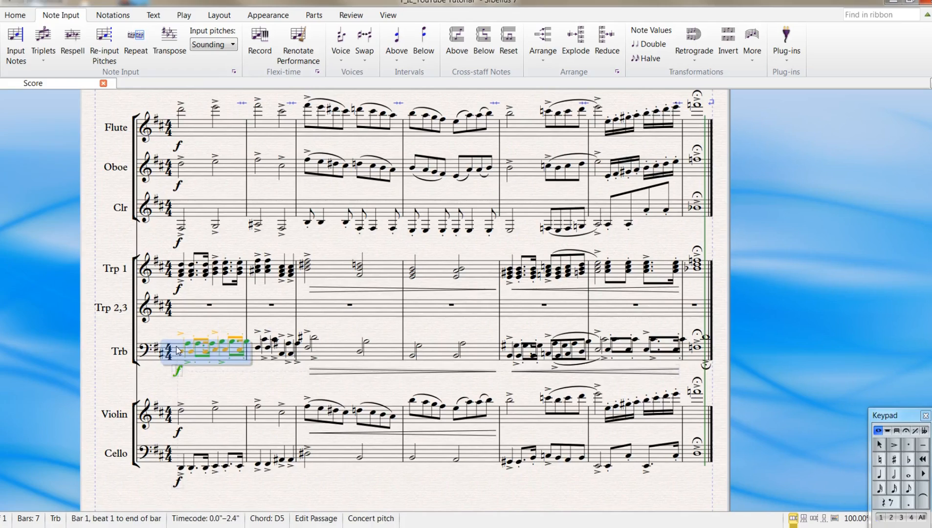
left_click(690, 356, "shift")
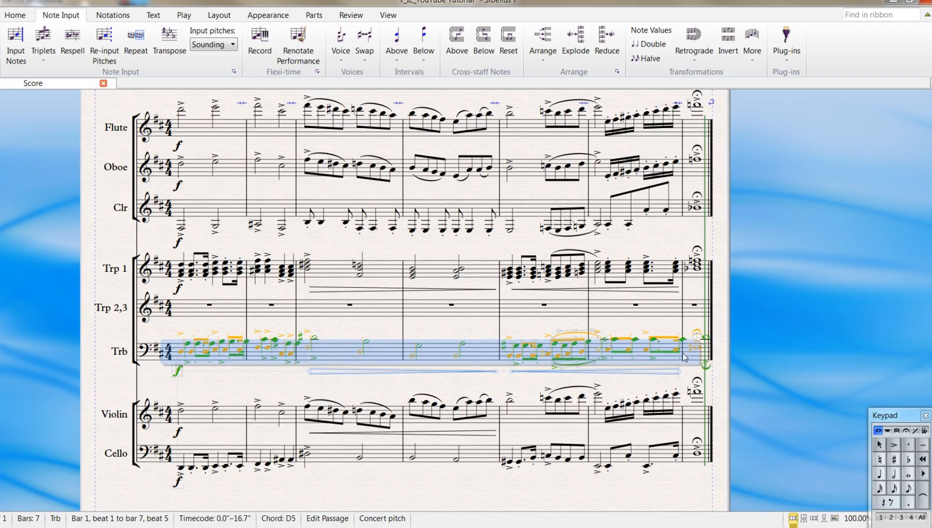
left_click(368, 58)
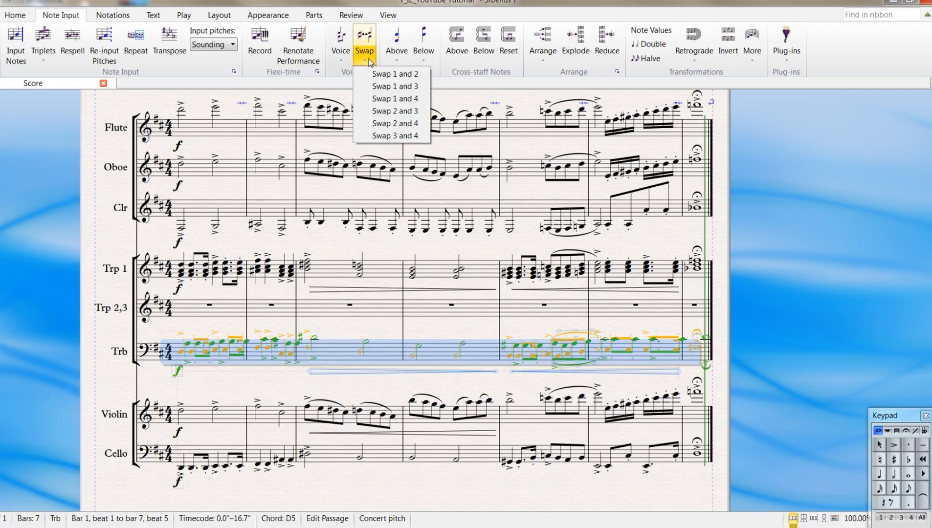
left_click(396, 111)
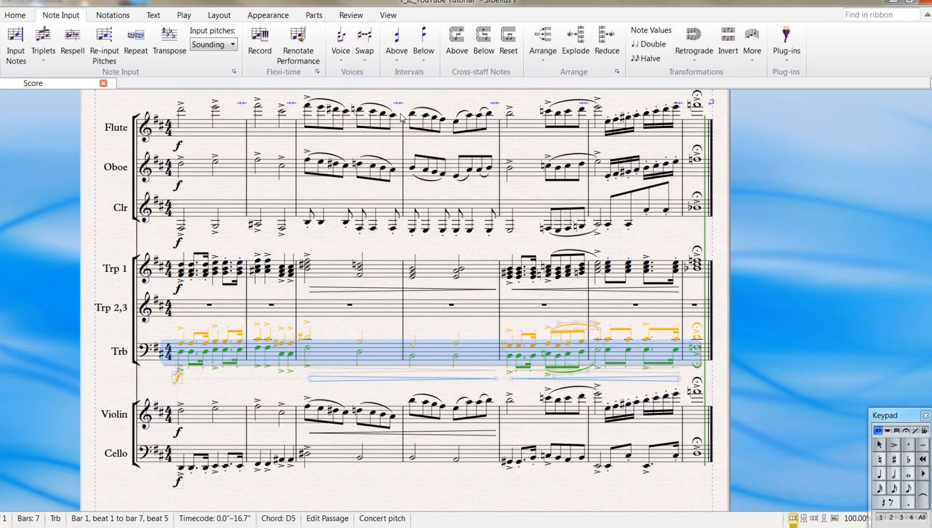
- Swap voices 1 and 3 in the selected Trb passage and clear the selection
left_click(372, 68)
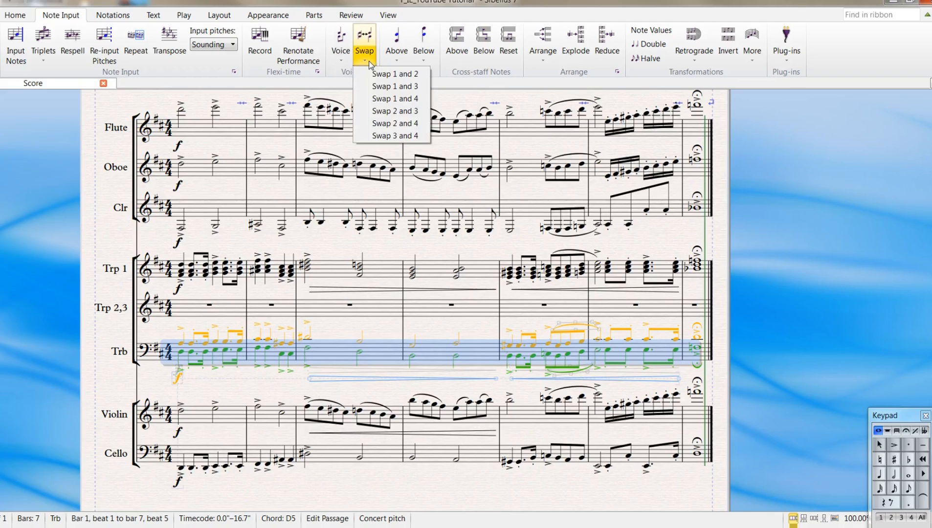
left_click(402, 87)
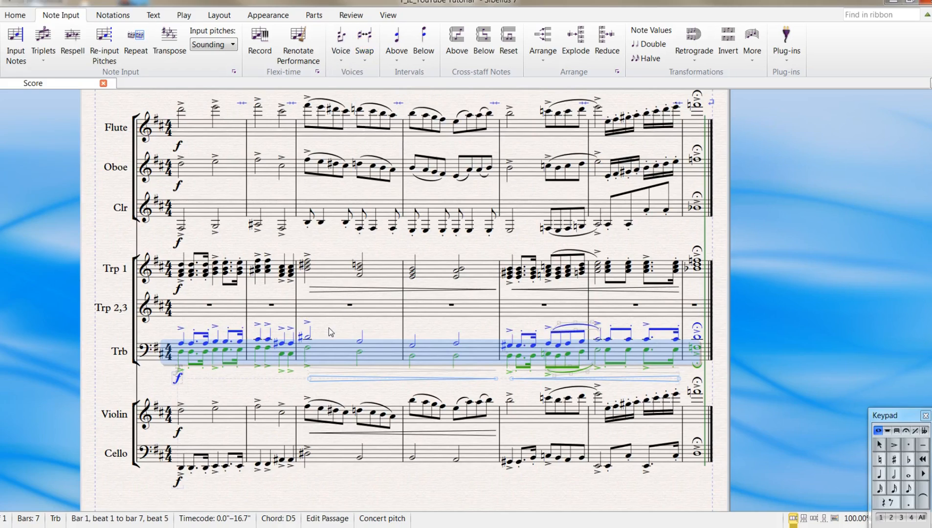
key("Escape")
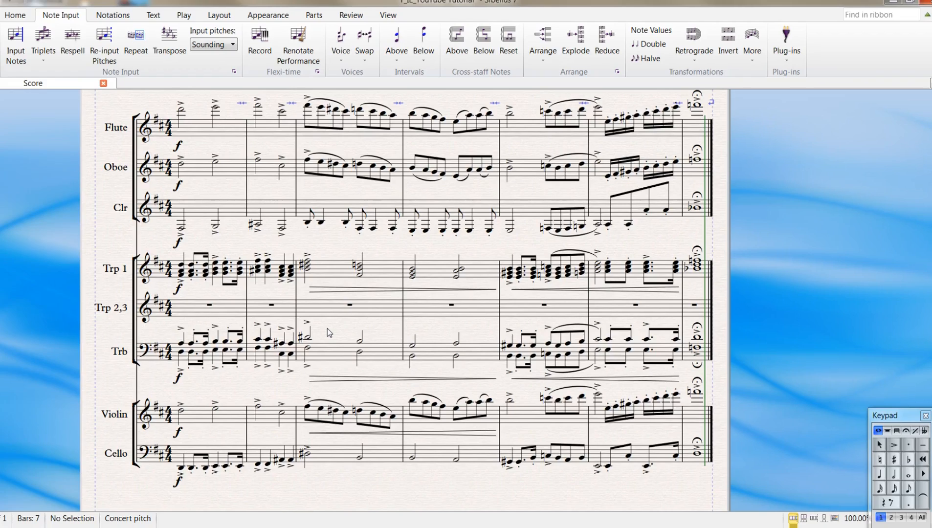
left_click(200, 273)
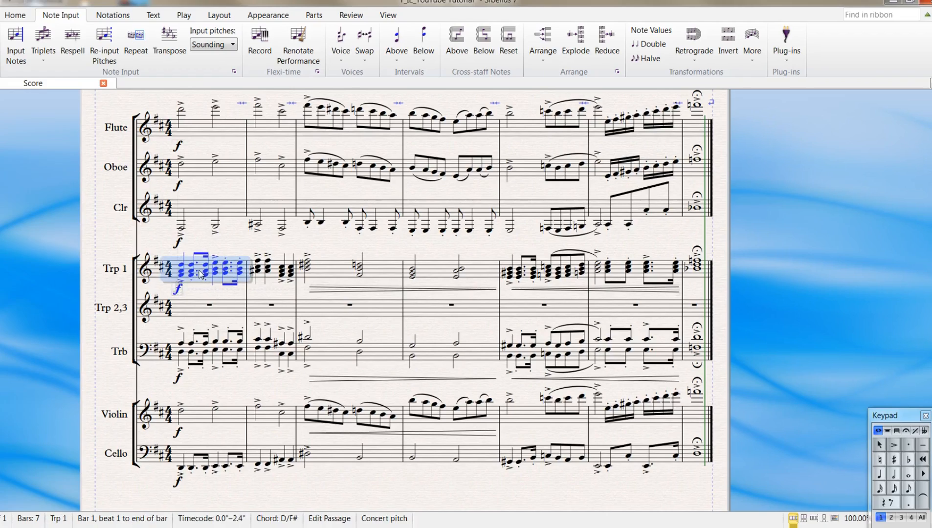
left_click(694, 273, "shift")
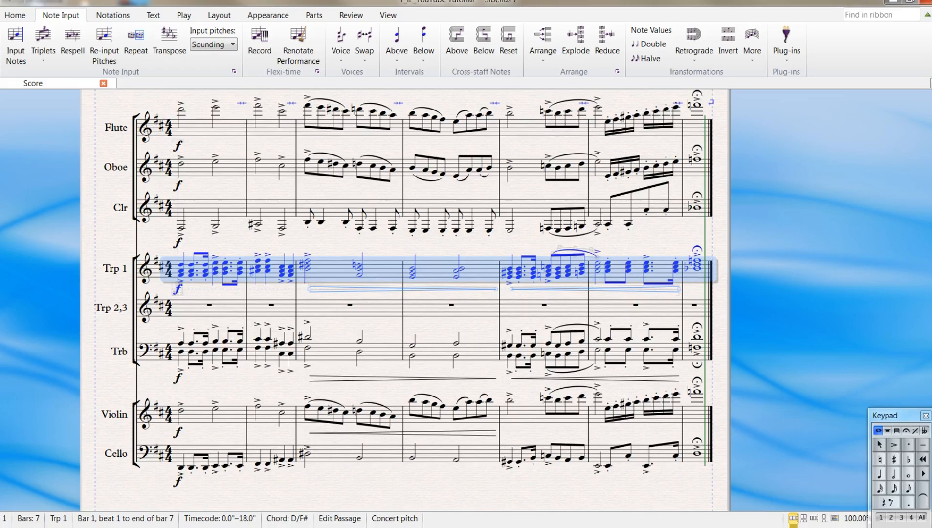
left_click(337, 350)
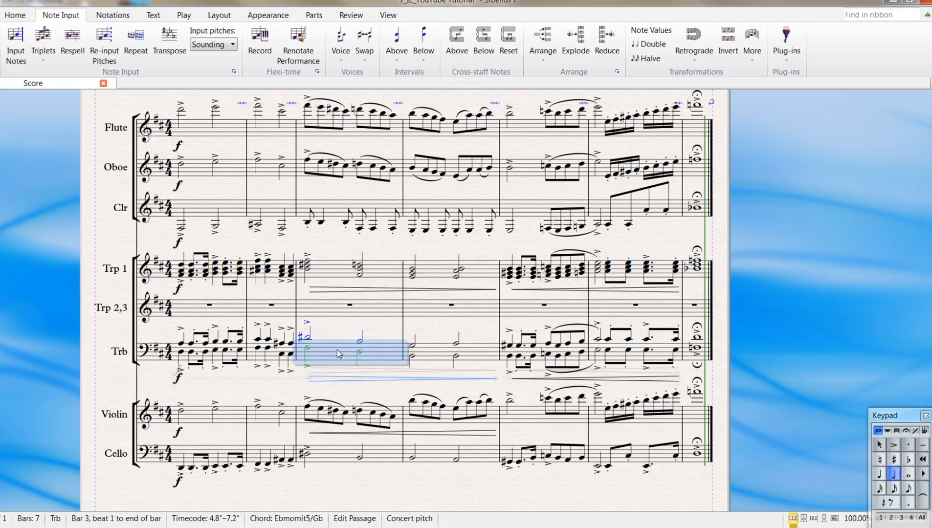
- Flip the stems of both voices in bars 1 to 7 of the Trb staff
left_click(200, 355)
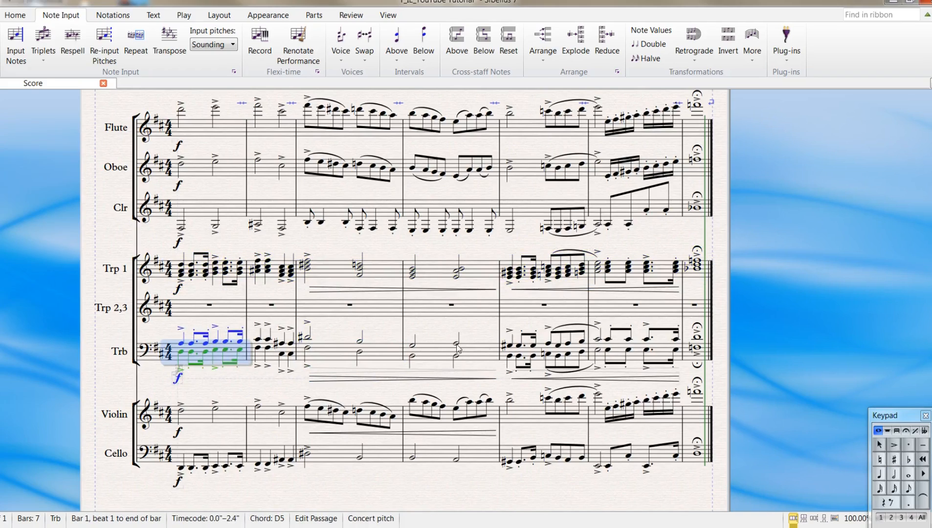
left_click(690, 358, "shift")
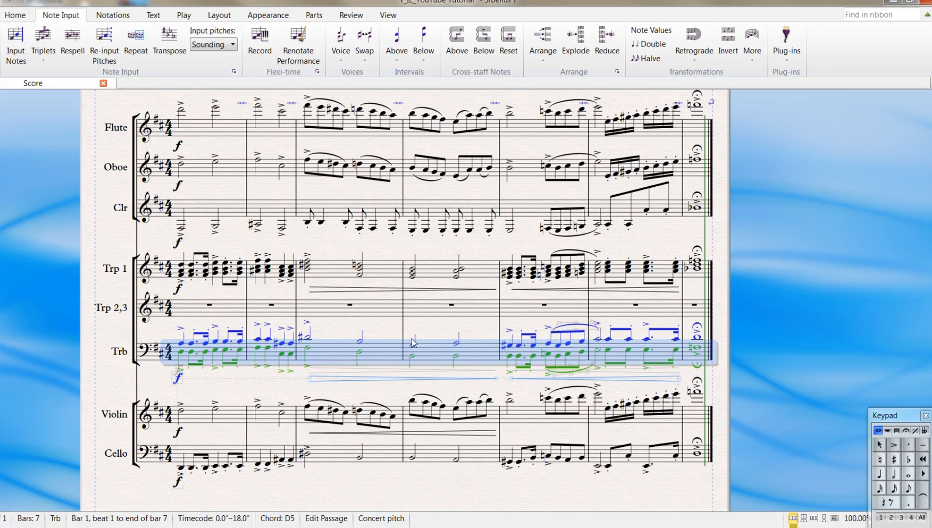
key("shift+v")
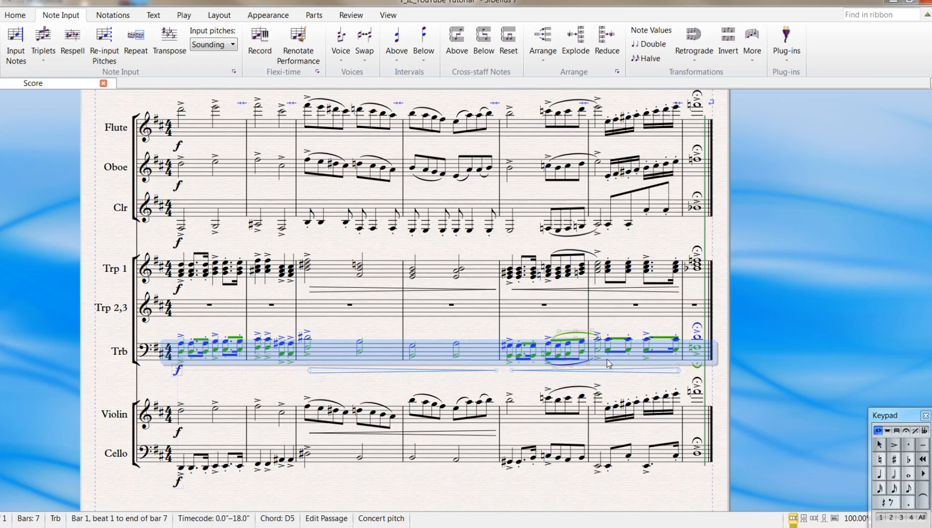
- Reset the design and position of the selected Trb passage to their defaults and clear the selection
left_click(220, 17)
left_click(250, 18)
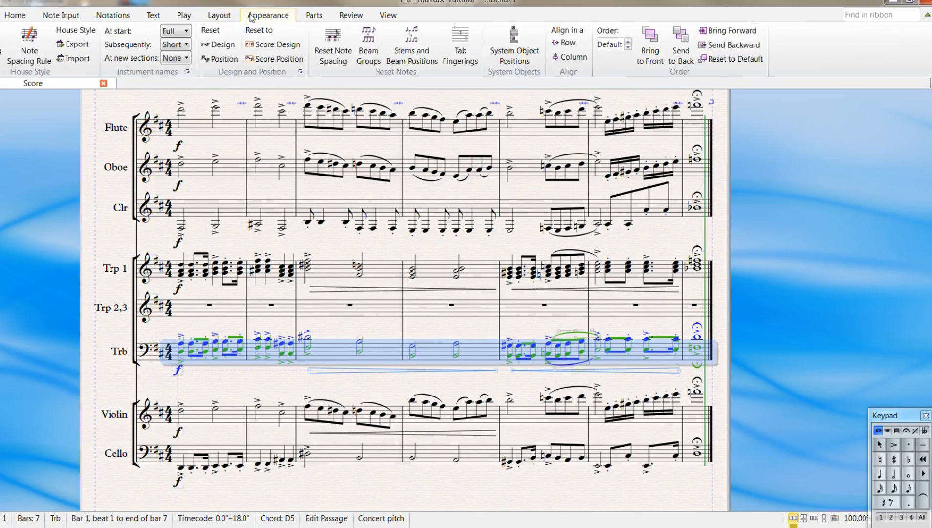
left_click(218, 51)
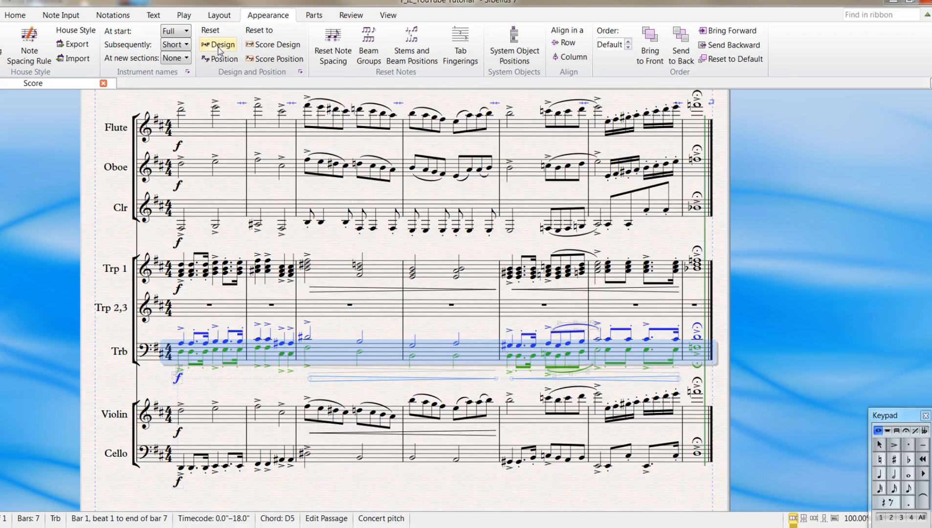
left_click(218, 59)
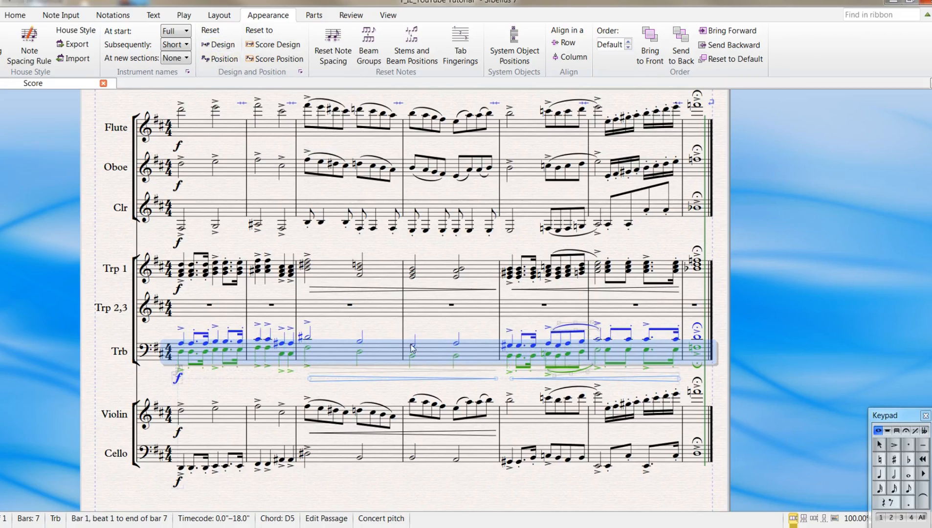
left_click(421, 320)
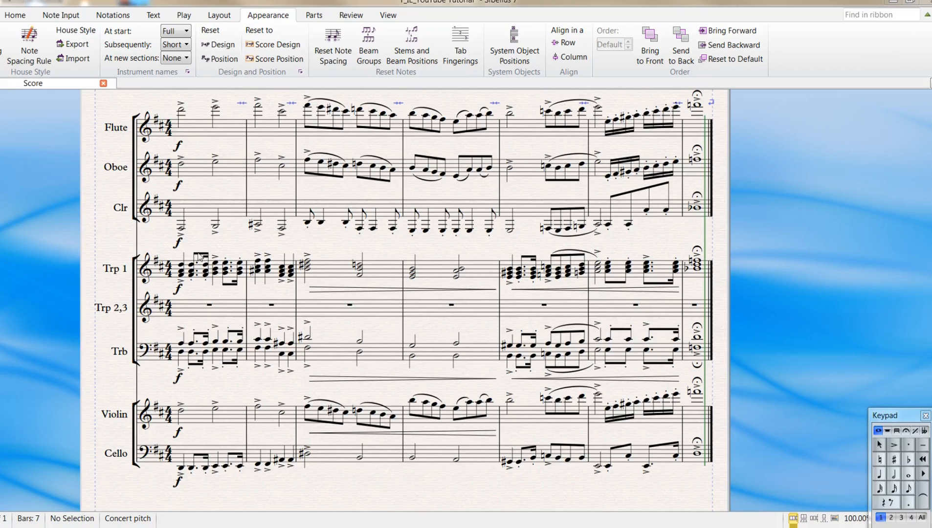
- Start an Explode of bars 1 to 7 of the Trp 1 staff into 2 staves, accepting the existing explode settings
left_click(201, 271)
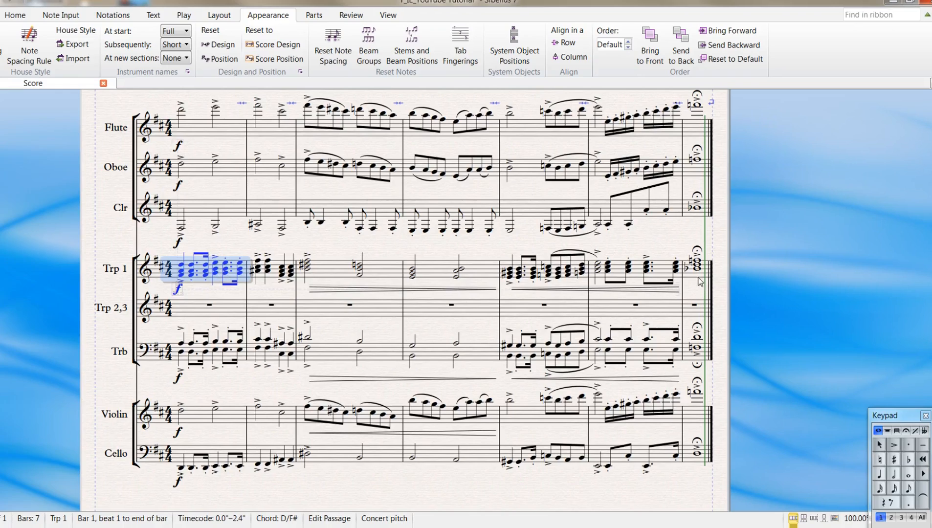
left_click(638, 264, "shift")
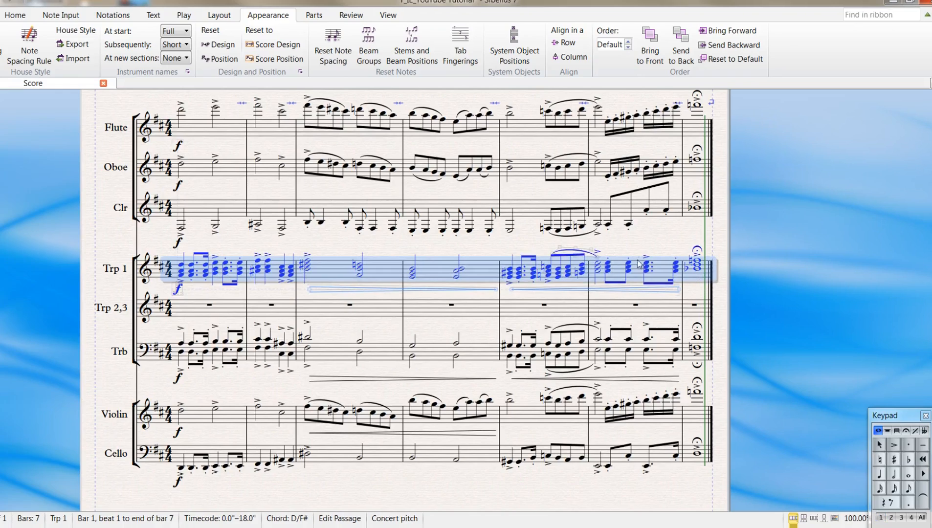
left_click(72, 17)
left_click(573, 48)
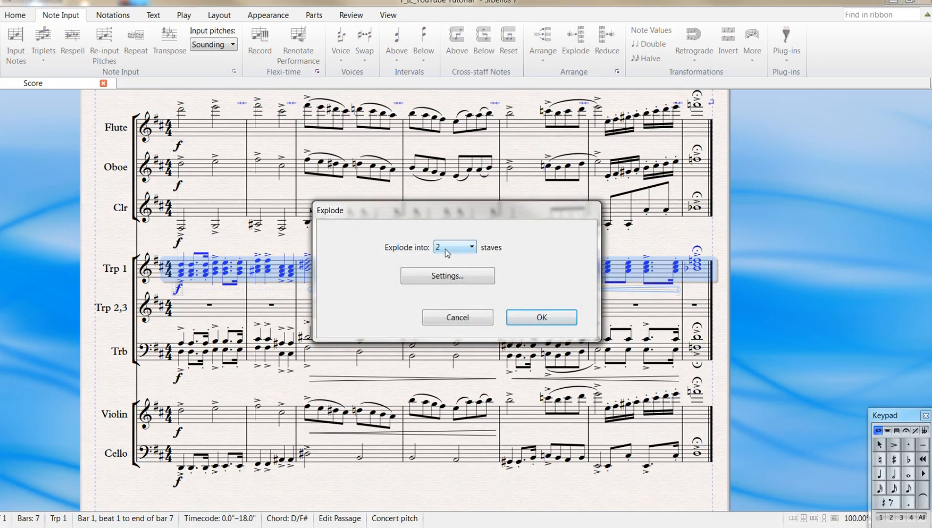
left_click(449, 277)
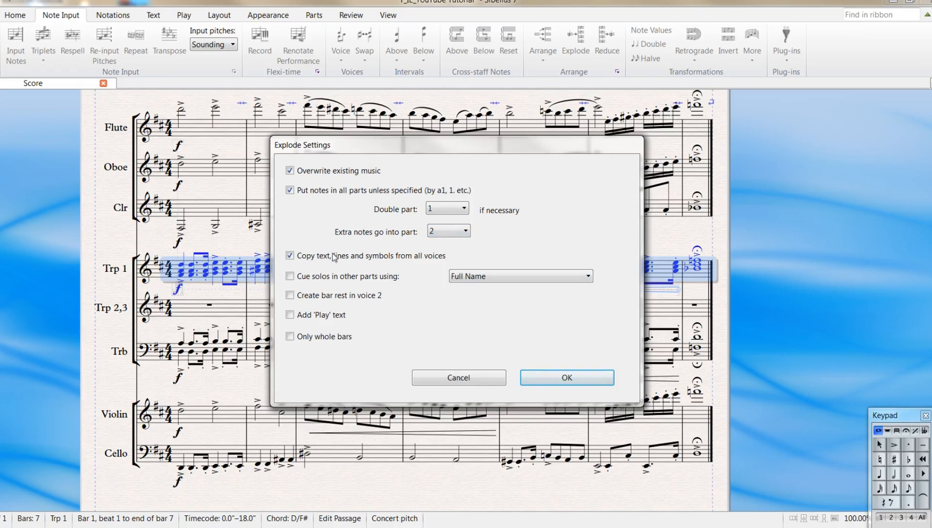
left_click(558, 377)
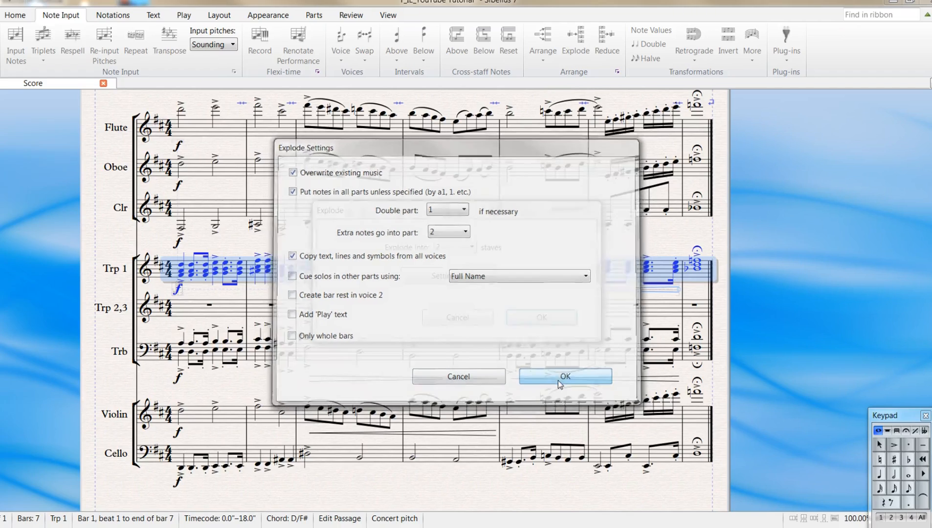
left_click(541, 318)
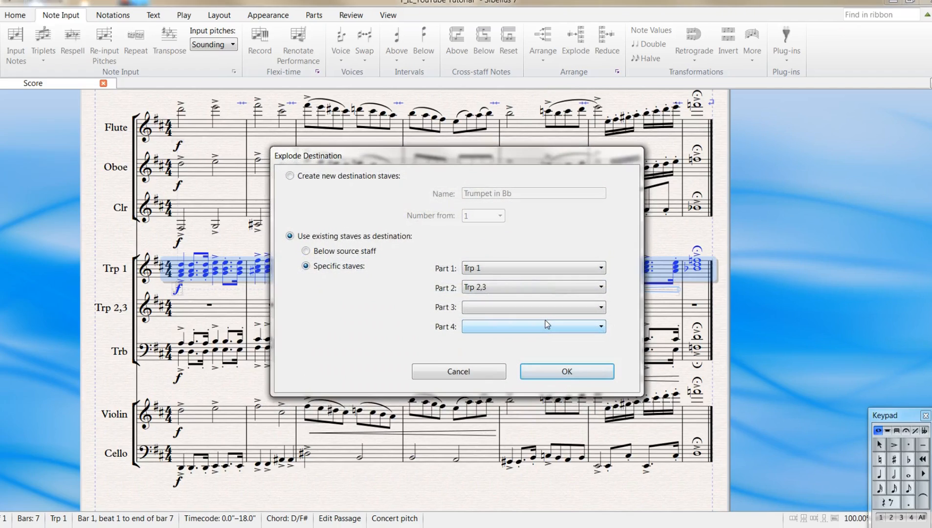
- Review the destination options and explode onto specific existing staves, with Part 1 on Trp 1 and Part 2 on Trp 2,3
left_click(322, 252)
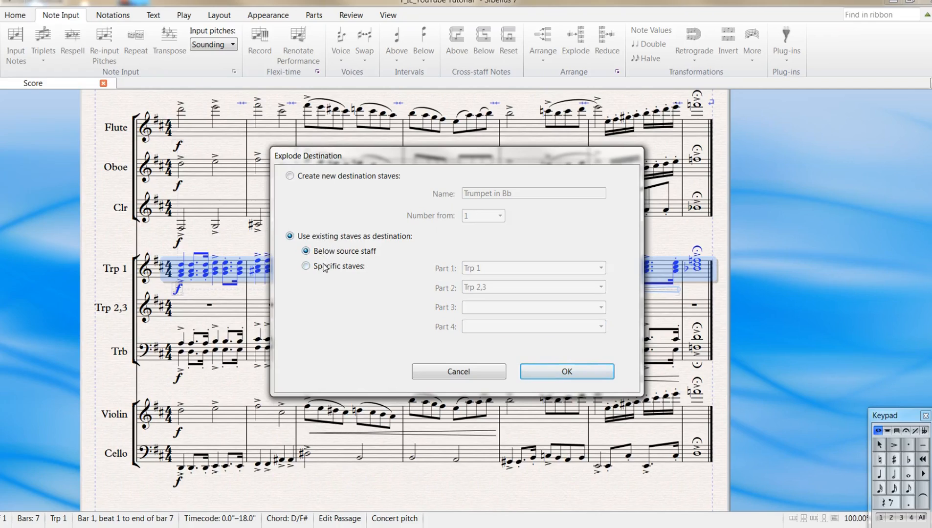
left_click(324, 268)
left_click(324, 176)
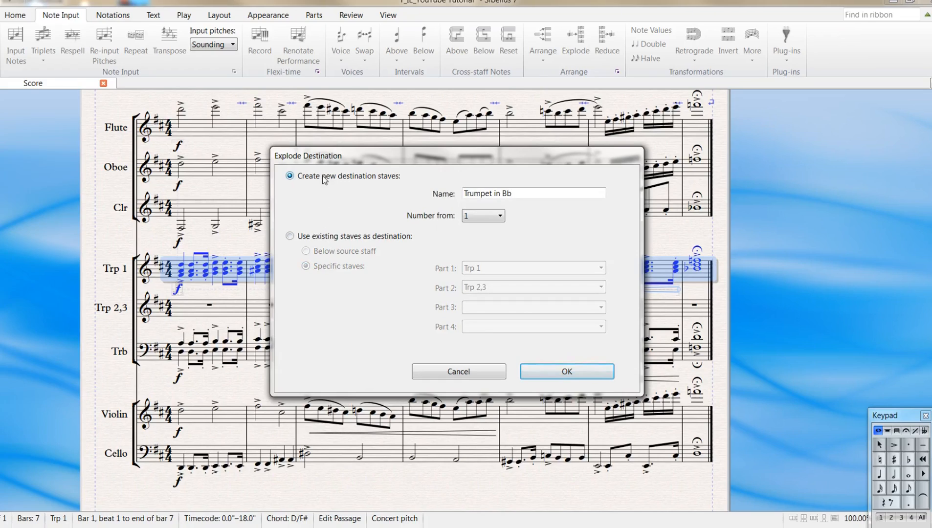
left_click(292, 237)
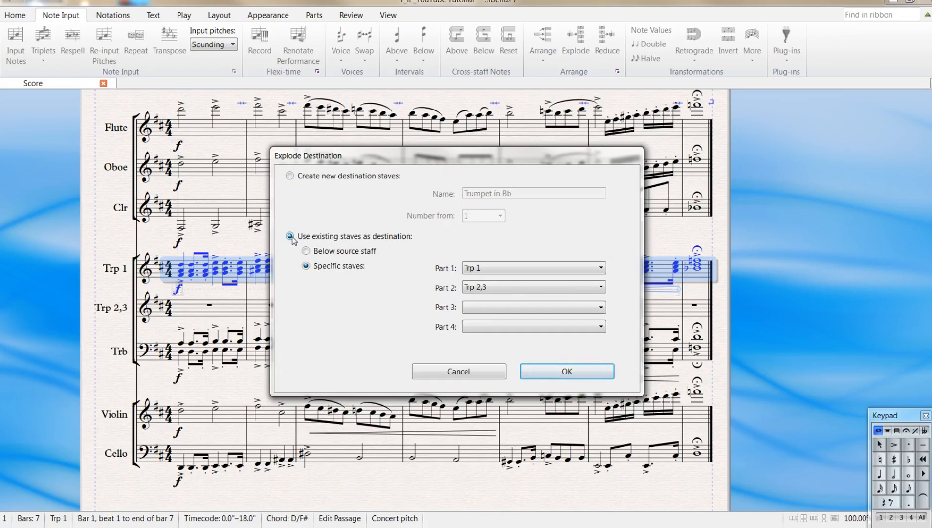
left_click(546, 370)
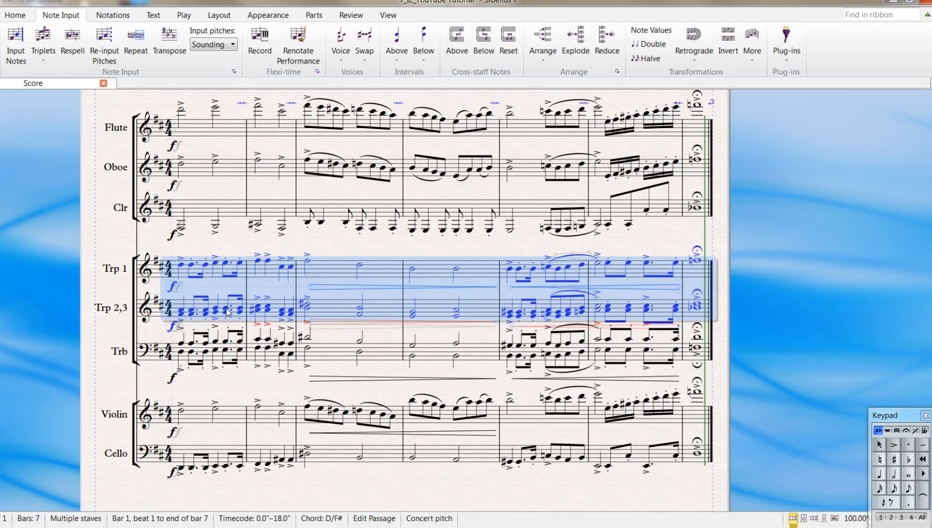
key("Escape")
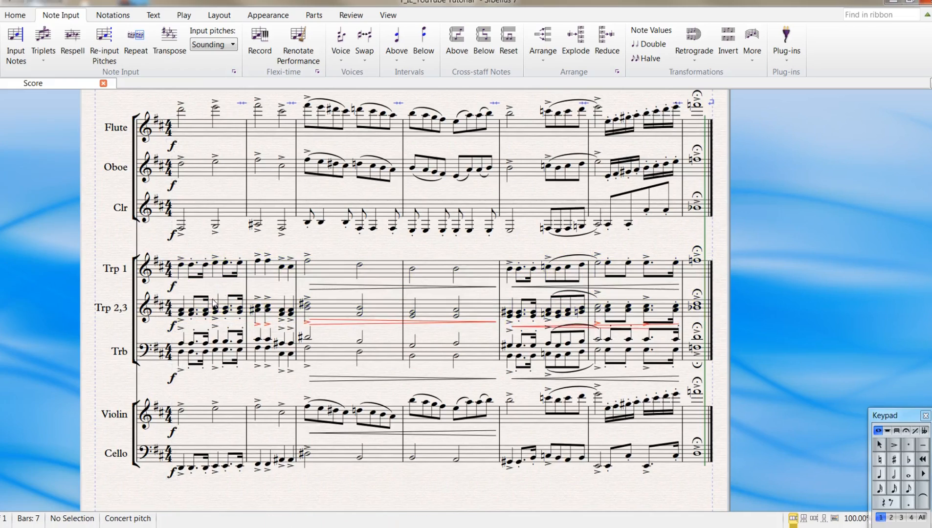
- Filter the Bottom Note of the chords in bars 1 to 7 of the Trp 2,3 staff and move those notes to voice 2
left_click(179, 304)
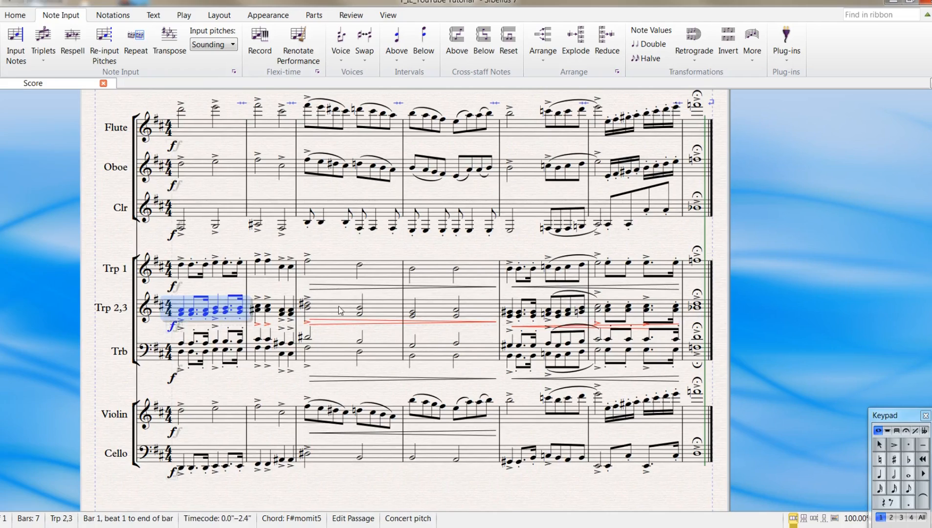
left_click(689, 318, "shift")
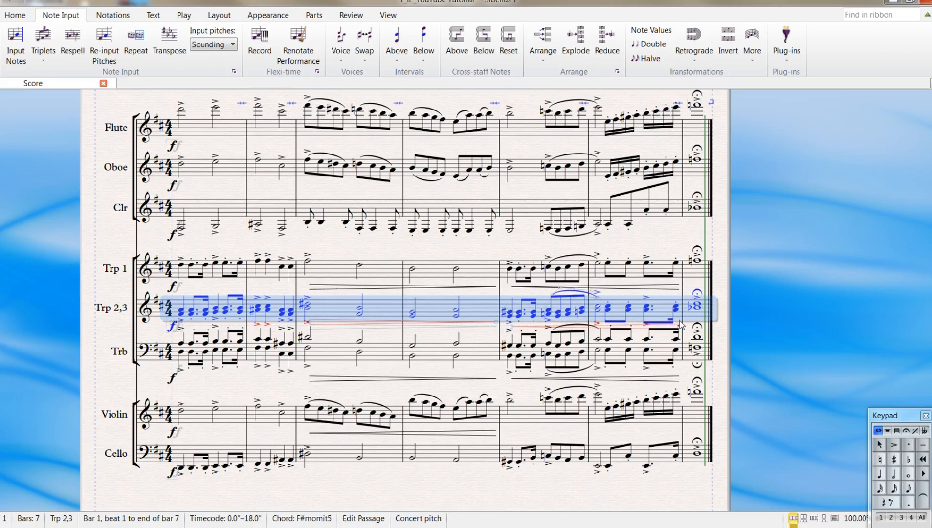
left_click(12, 11)
left_click(351, 63)
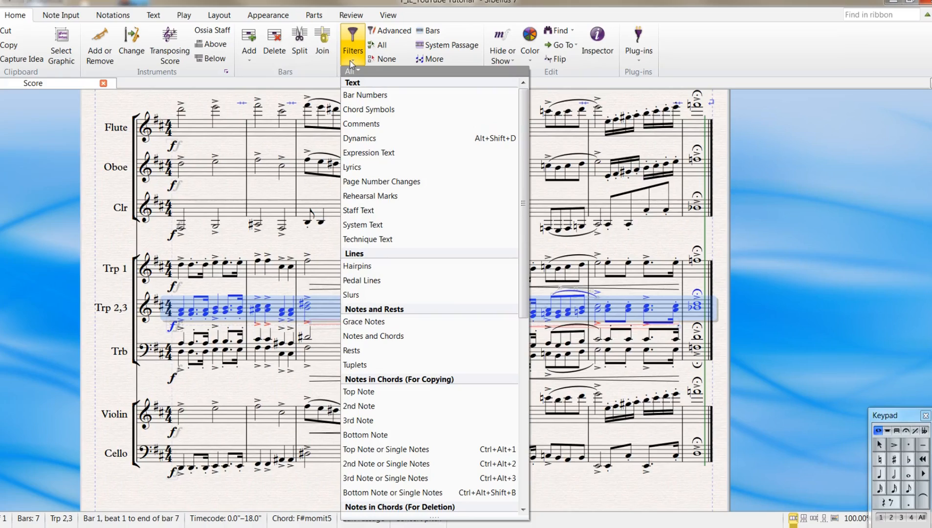
left_click(380, 435)
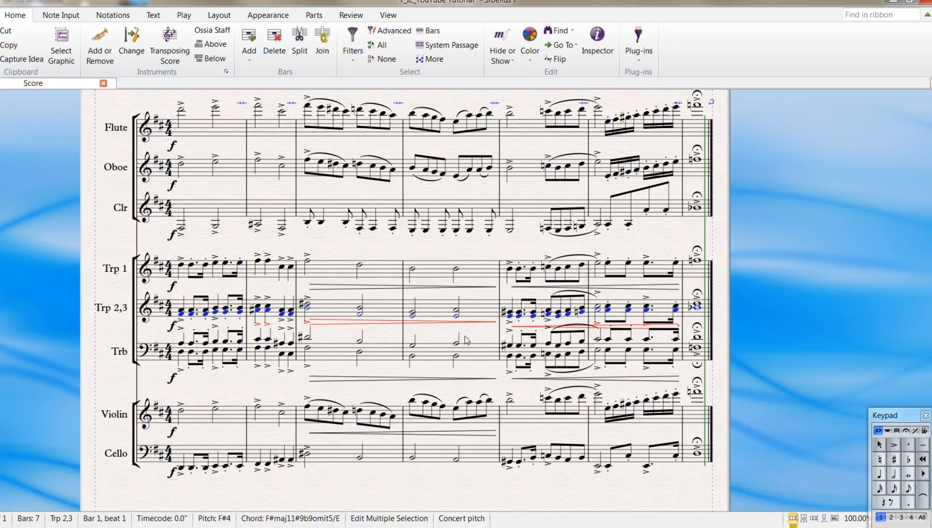
left_click(62, 15)
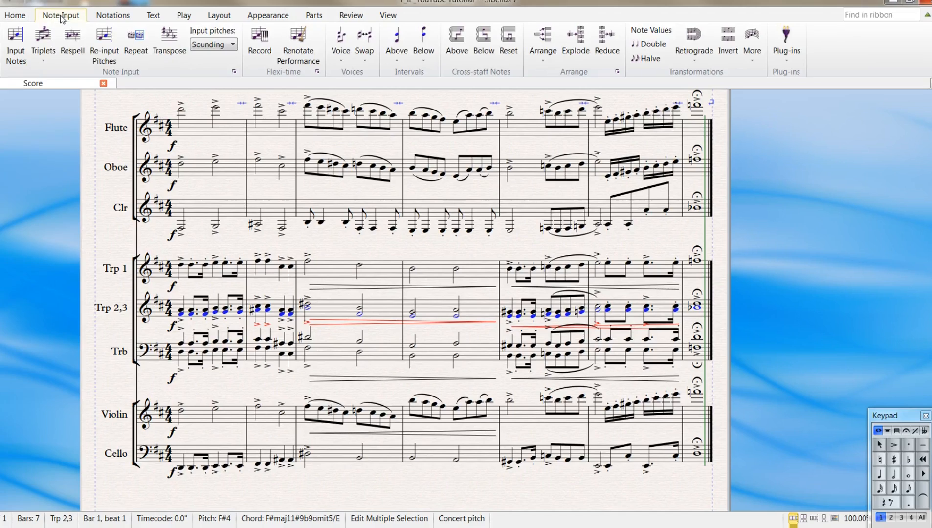
left_click(341, 60)
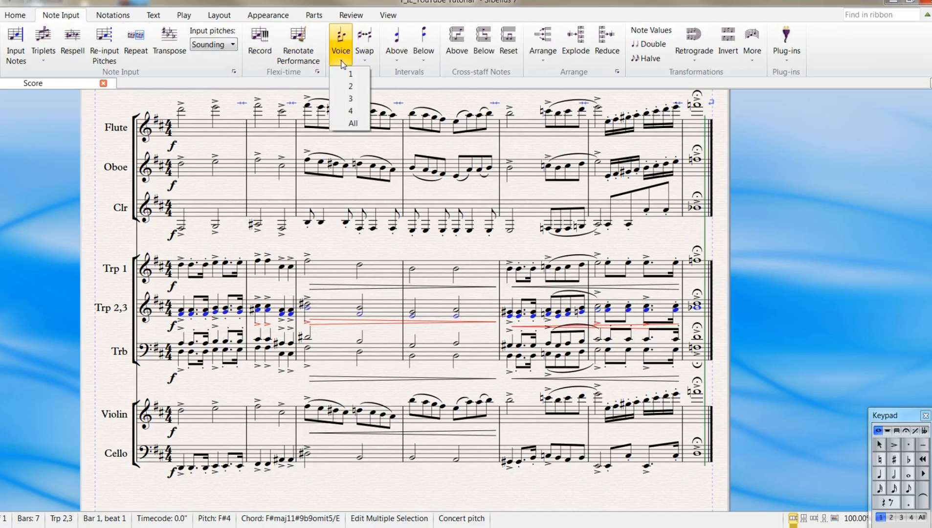
left_click(354, 90)
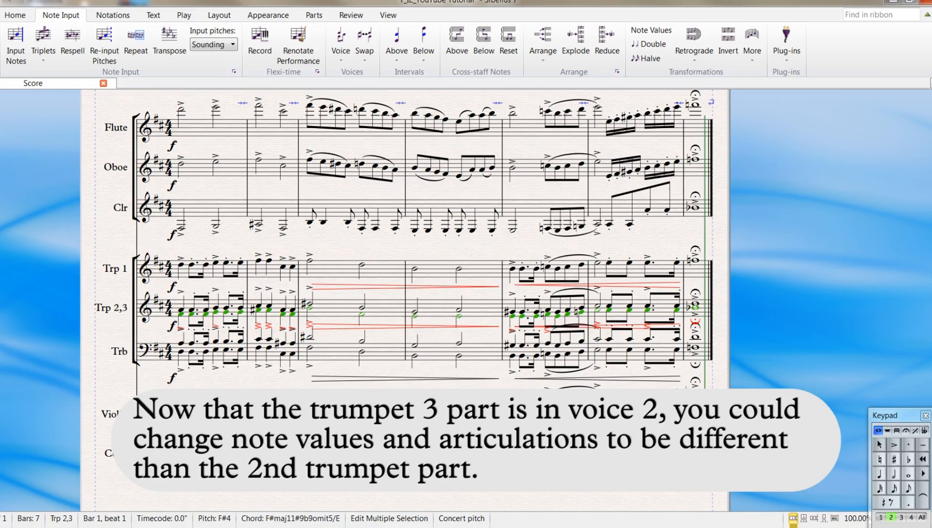
- Optimize the staff spacing of the whole score and clear the selection
key("ctrl+a")
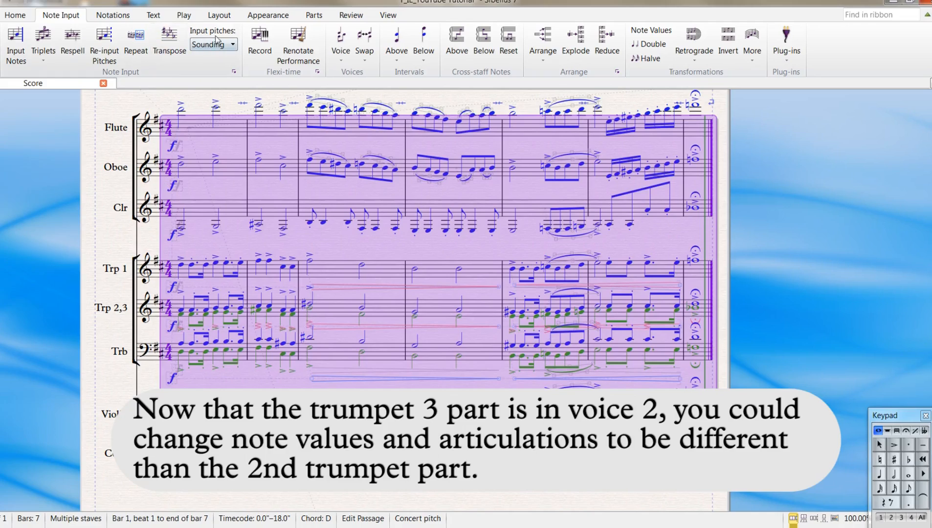
left_click(218, 16)
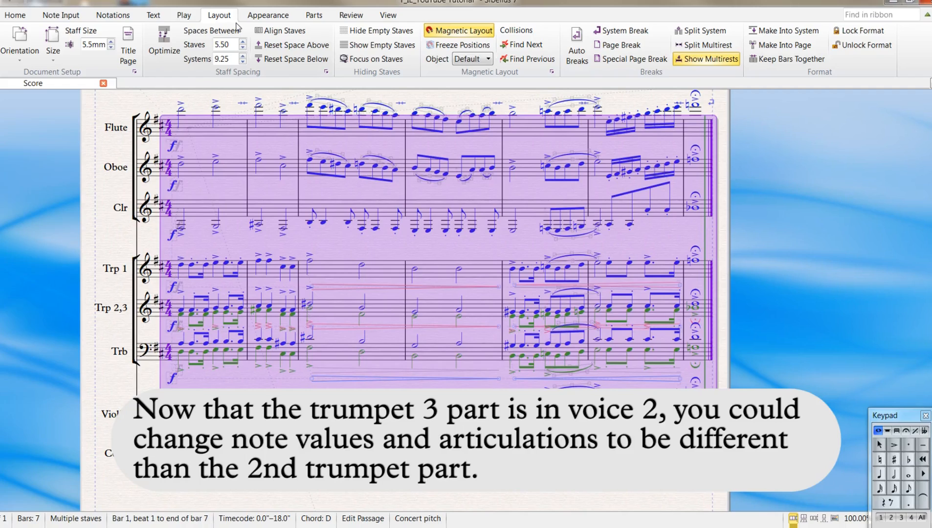
left_click(168, 45)
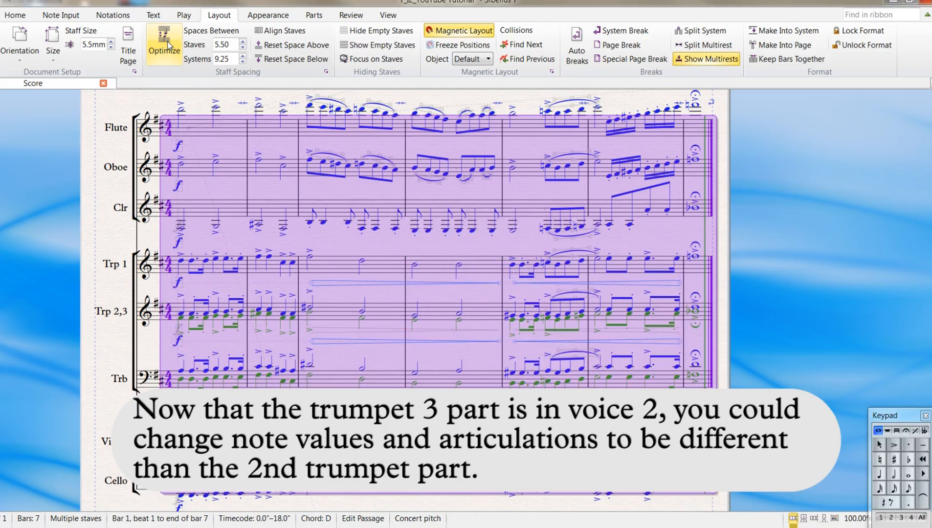
key("Escape")
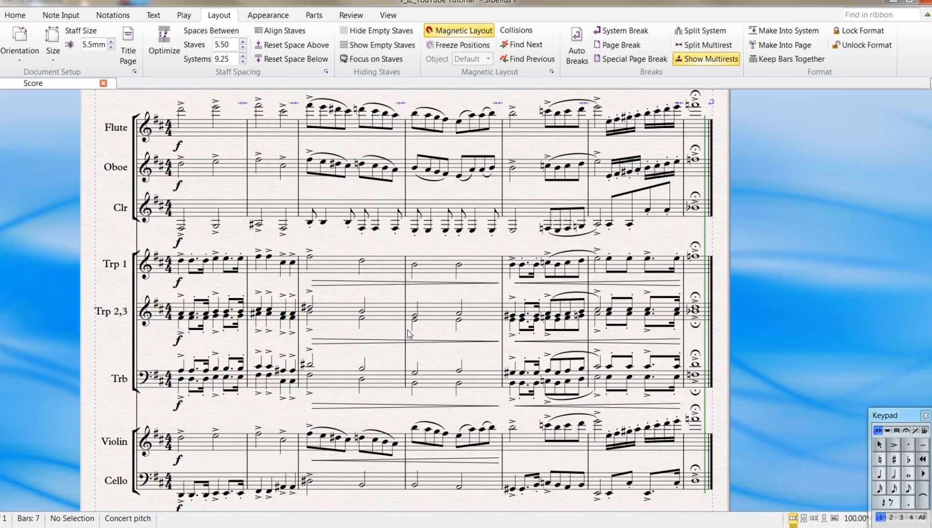
- Play back the score and return the playback line to the beginning
key("space")
key("ctrl+bracketleft")
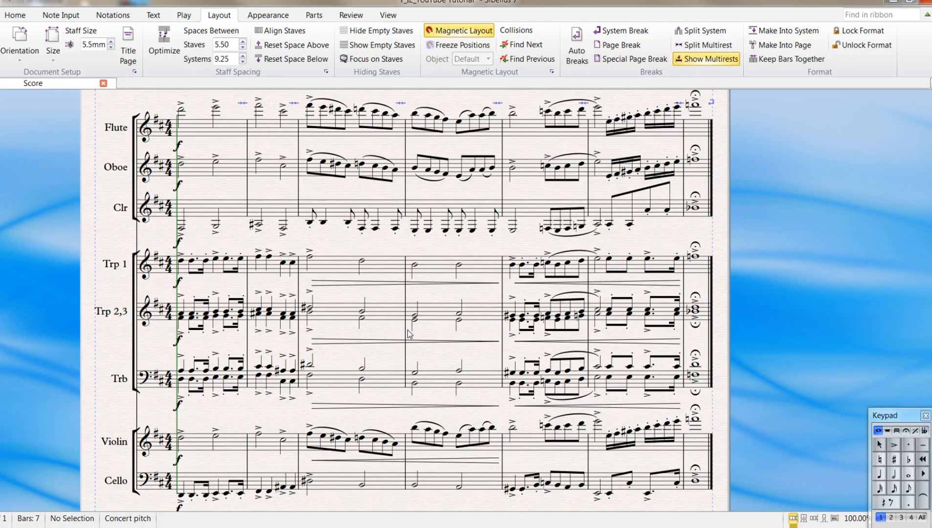
- Lower the volume of both trumpet channels and the trombone channel in the mixer and play back the score
left_click(181, 228)
key("ctrl+bracketright")
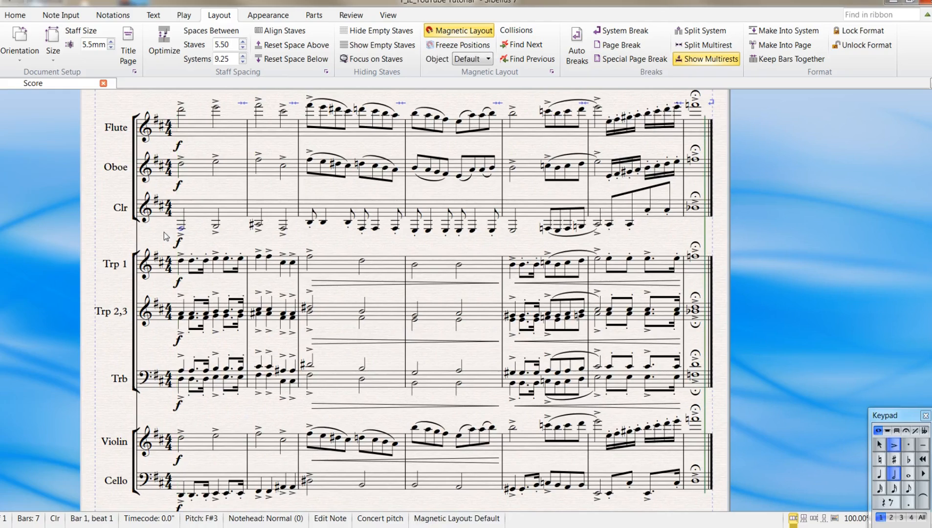
key("m")
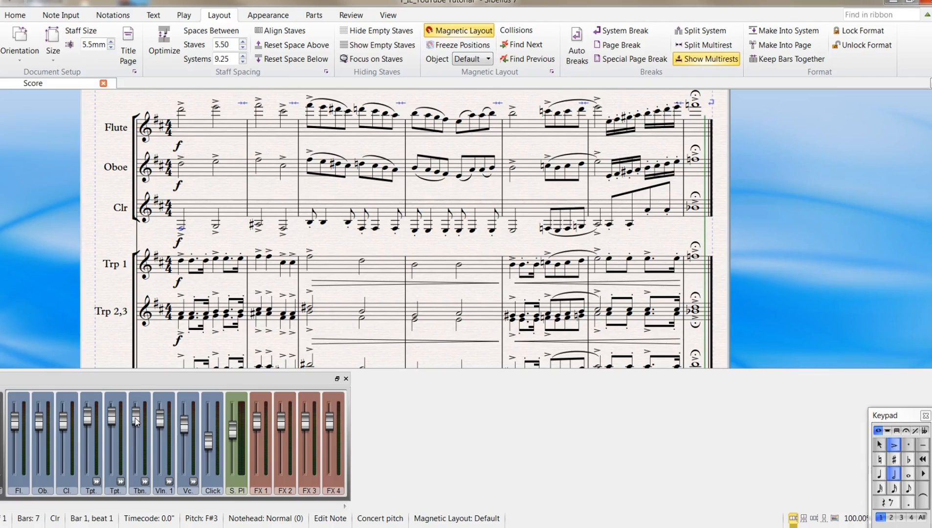
left_click(89, 421)
left_click_drag(89, 419, 138, 425)
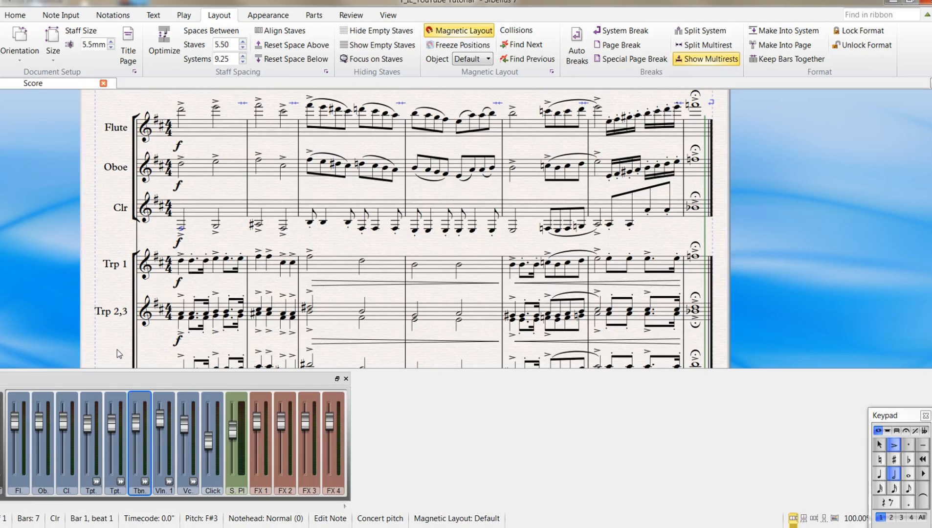
key("space")
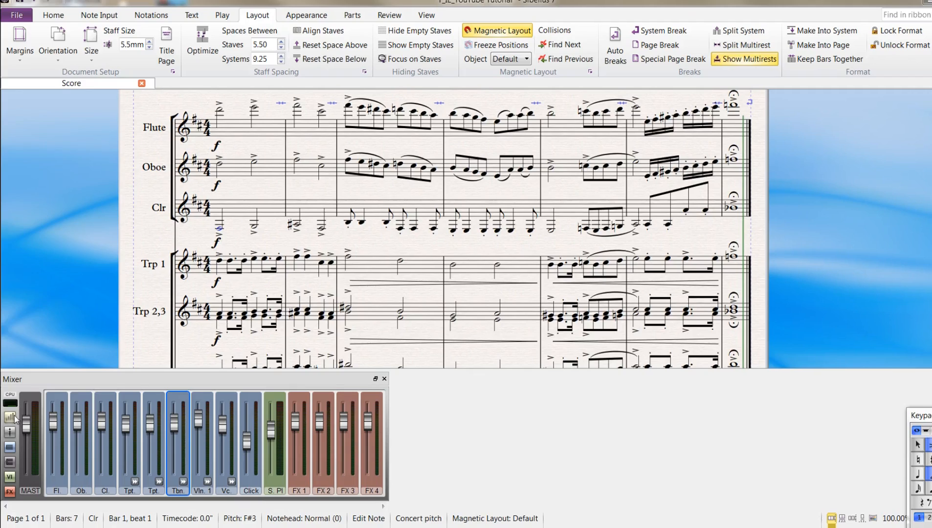
- Show the pan controls, pan the oboe and both trumpets left and the flute, trombone and cello right, and listen to the score
left_click(11, 418)
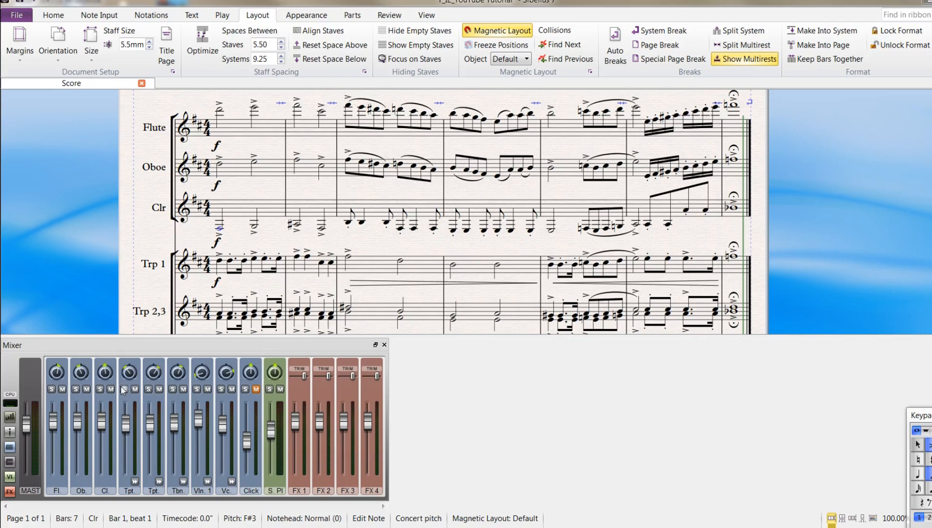
left_click_drag(58, 374, 78, 375)
left_click(106, 374)
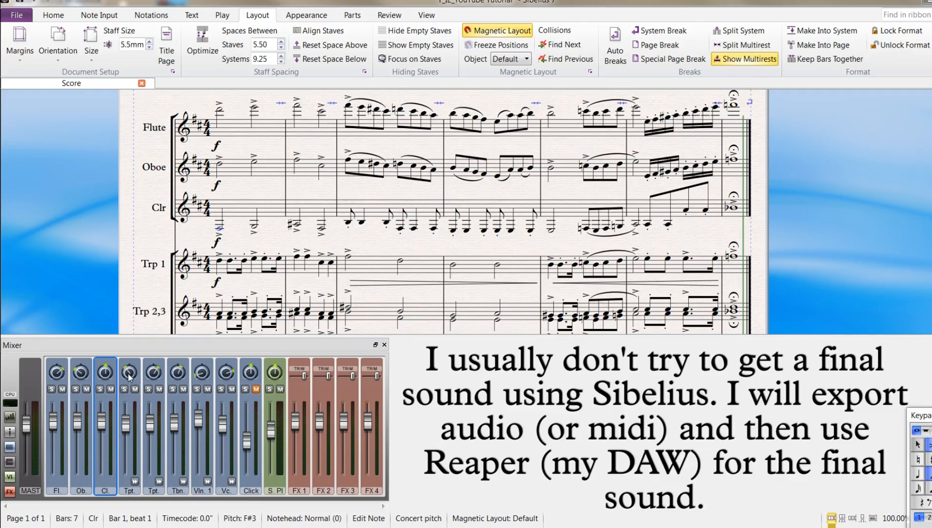
left_click(129, 375)
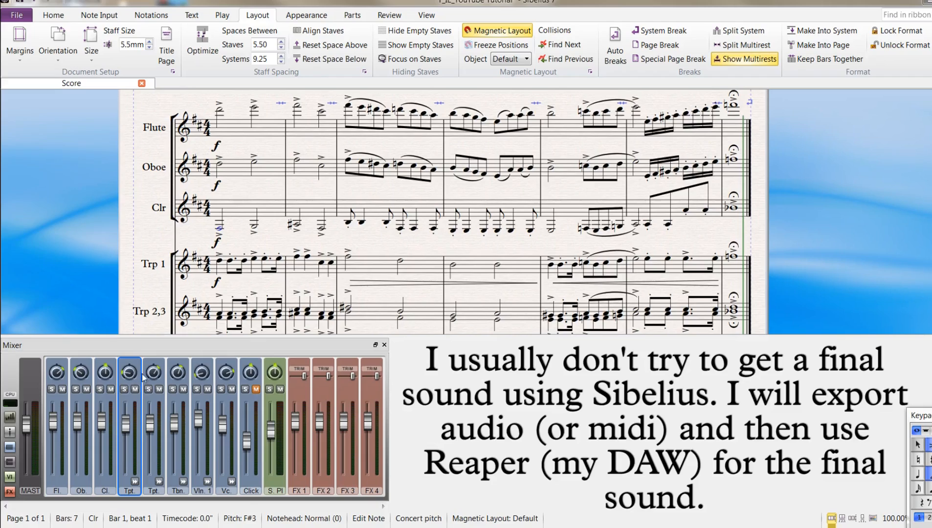
left_click(157, 376)
left_click(182, 374)
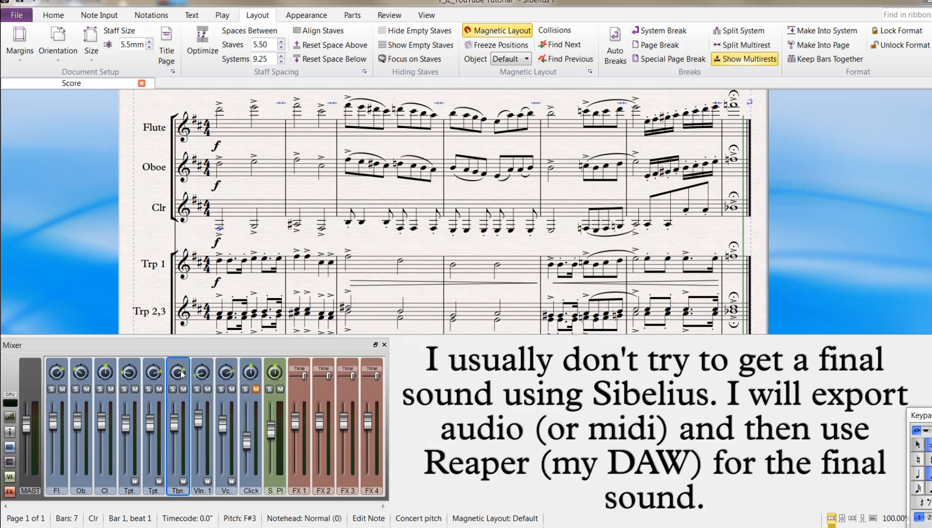
left_click(153, 374)
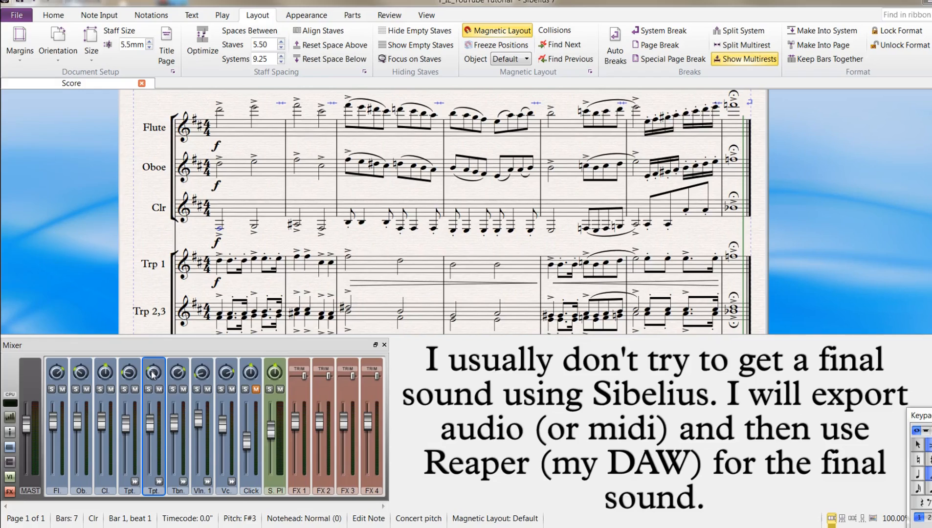
left_click(177, 375)
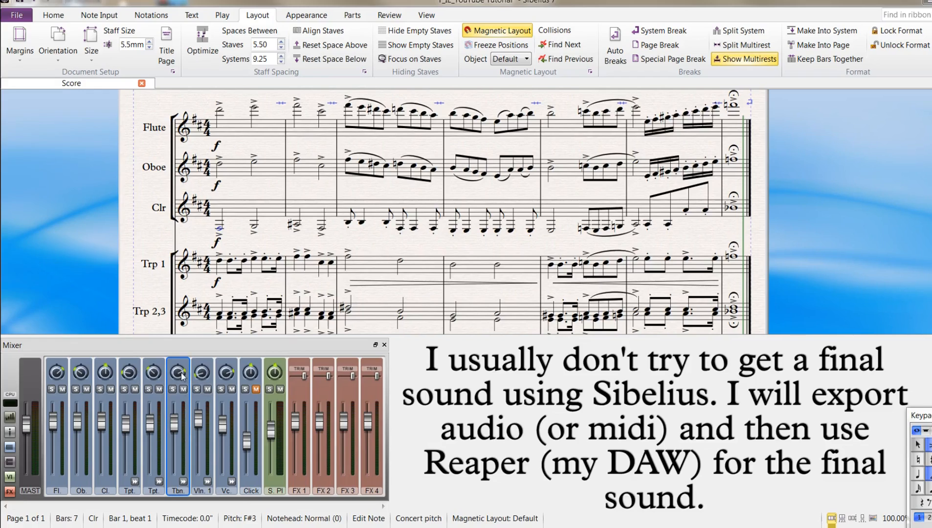
left_click(232, 376)
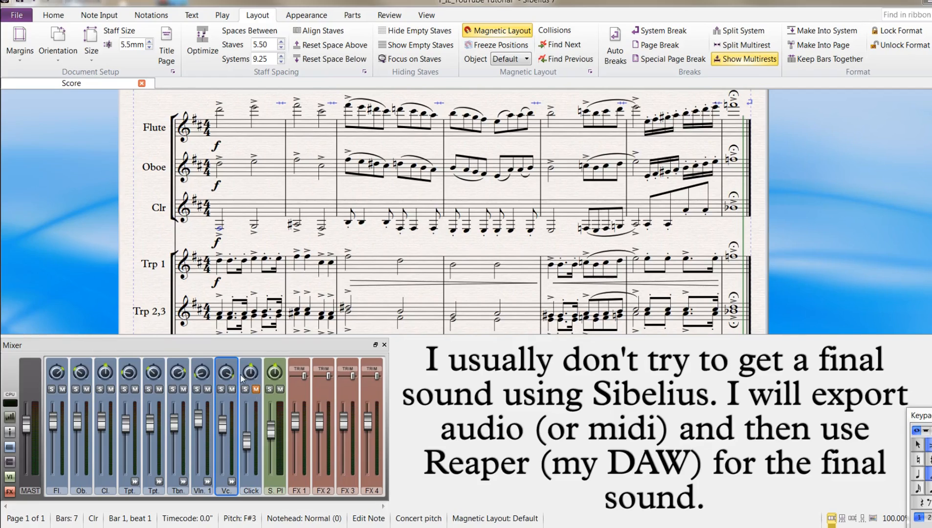
mouse_move(241, 378)
key("space")
- Expand the mixer to its reverb and channel controls, and reduce the clarinet's reverb
left_click(9, 418)
left_click(10, 418)
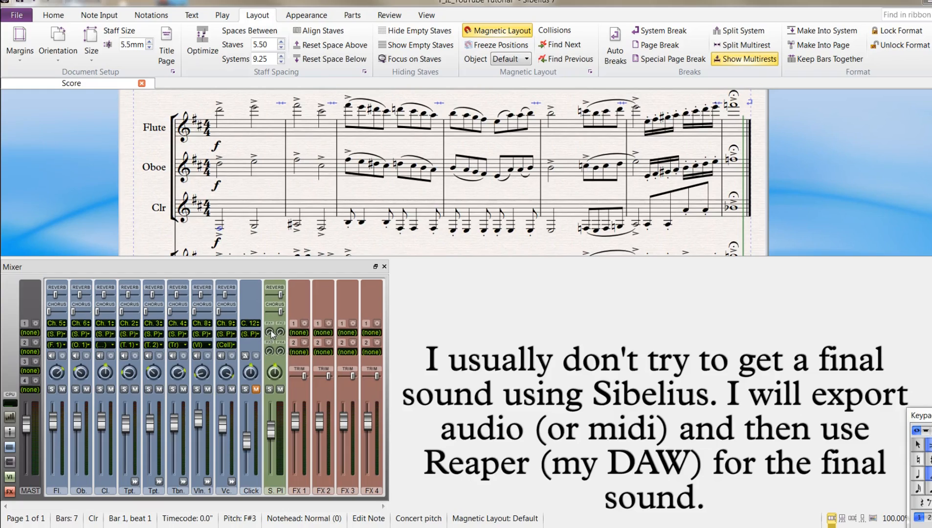
mouse_move(271, 334)
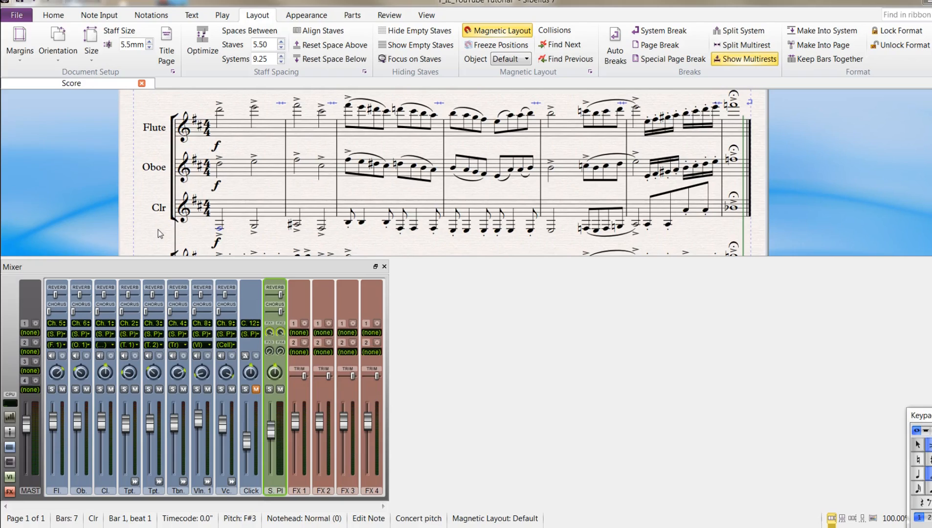
key("space")
left_click_drag(105, 298, 90, 294)
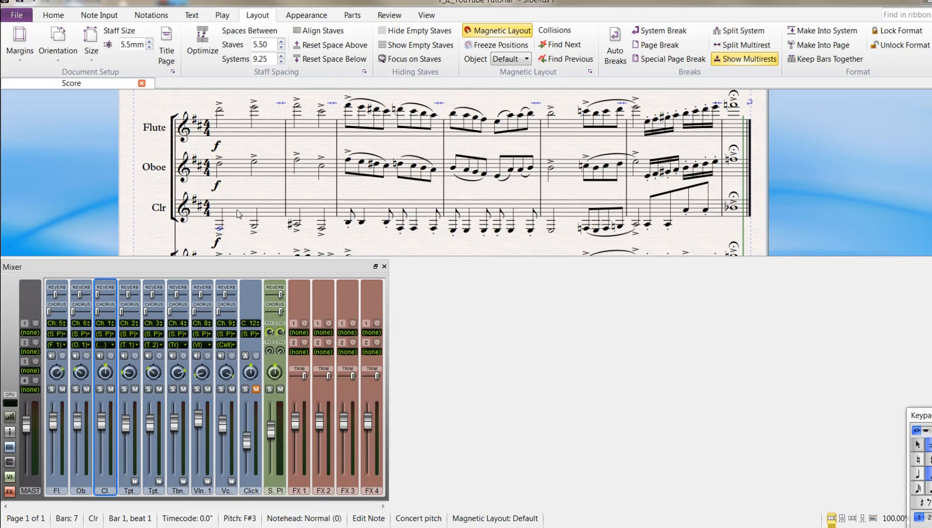
- Play back the score while panning the clarinet slightly to the right, and close the mixer
key("space")
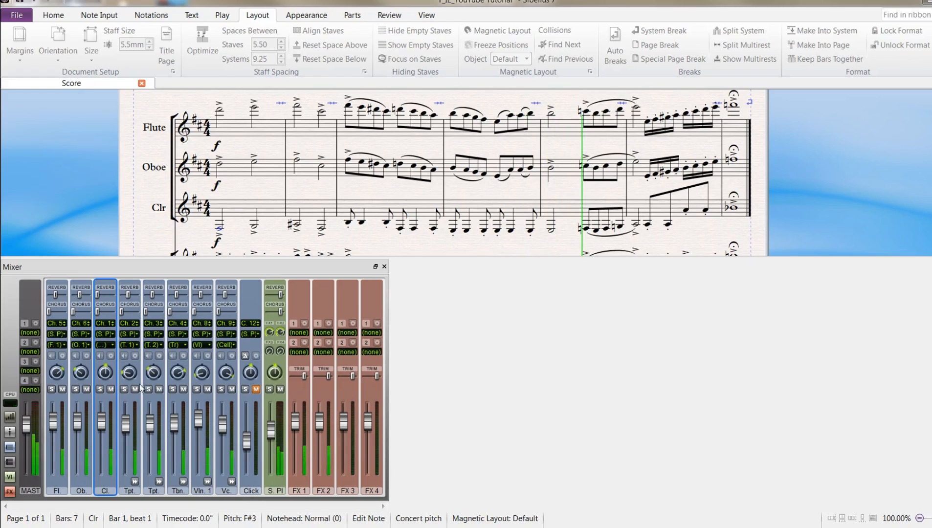
left_click_drag(106, 374, 113, 367)
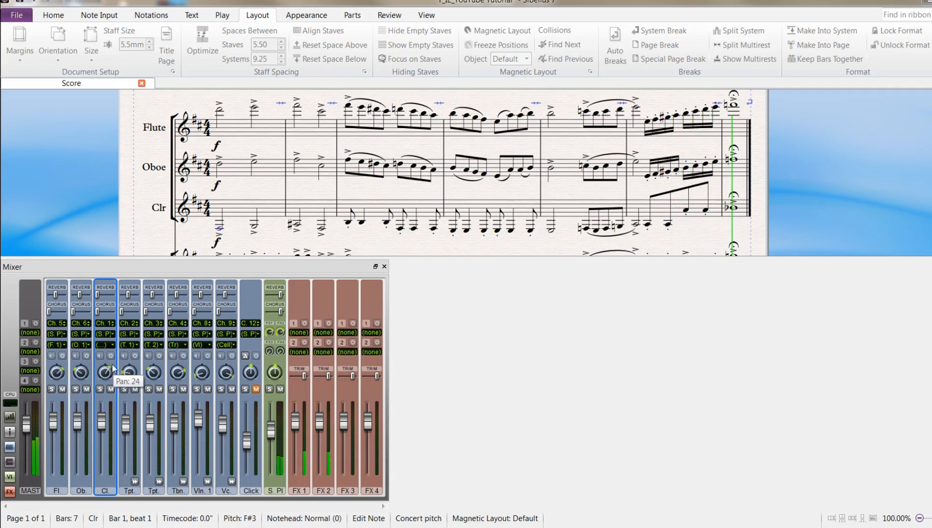
left_click_drag(113, 368, 111, 368)
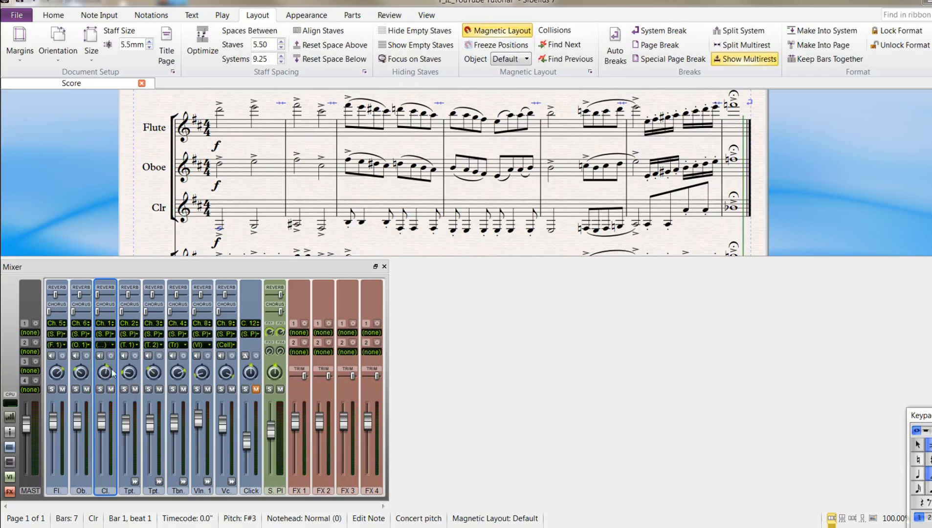
left_click(384, 266)
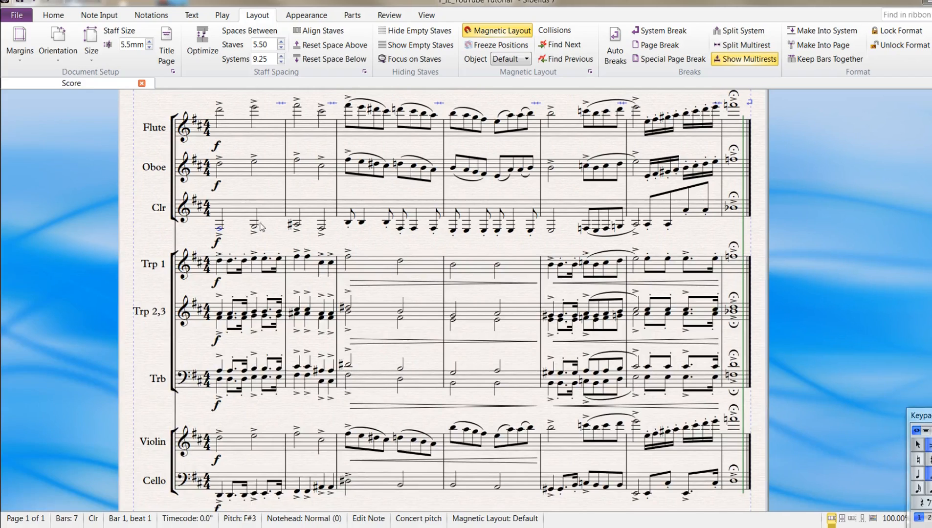
- Enable Live velocity for bars 1 to 7 of the clarinet staff and raise its value in the Inspector
left_click(245, 211)
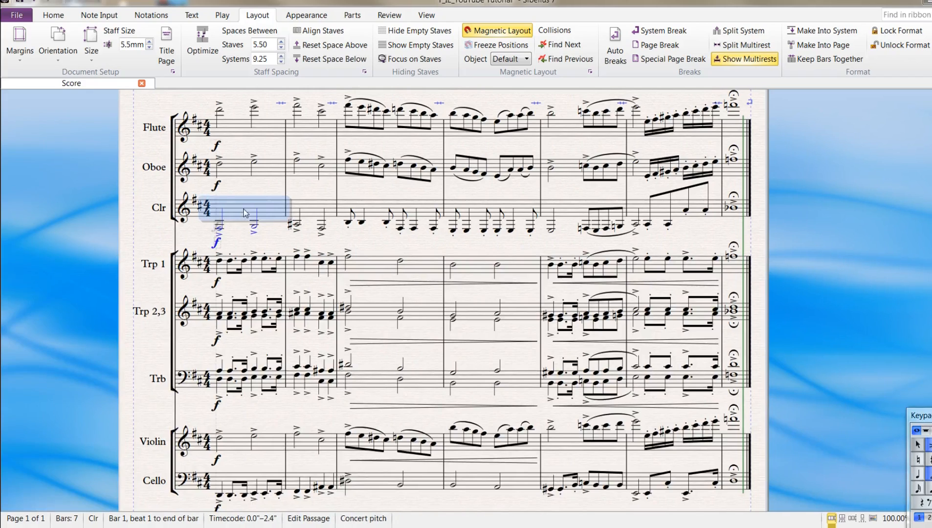
left_click(733, 218, "shift")
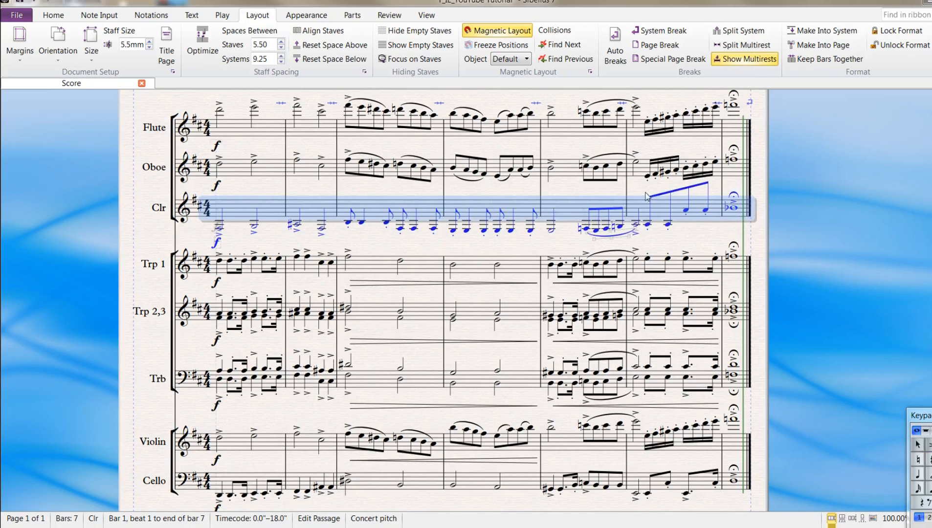
left_click(223, 16)
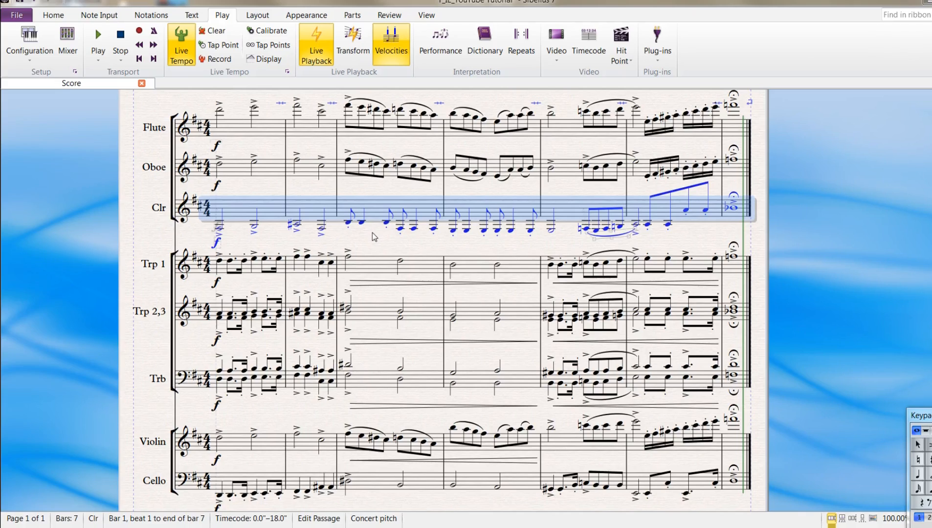
key("ctrl+shift+i")
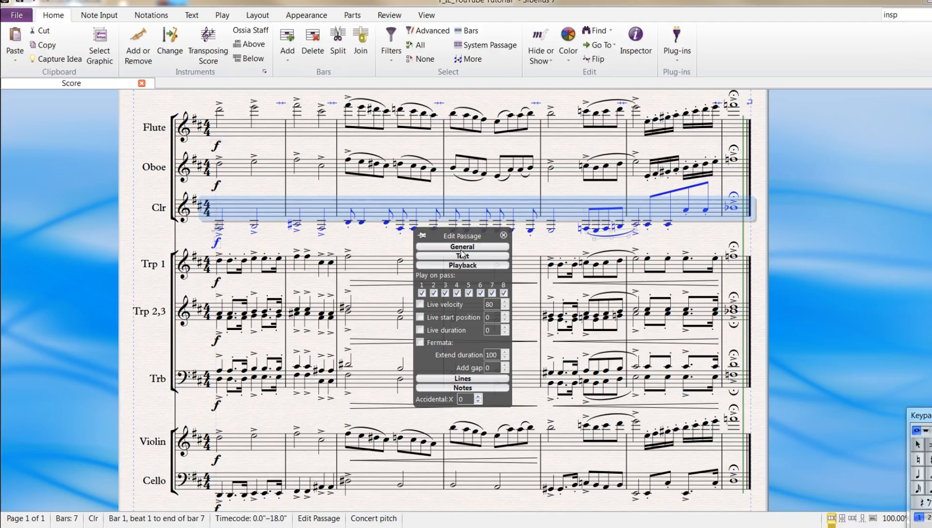
left_click_drag(454, 237, 453, 256)
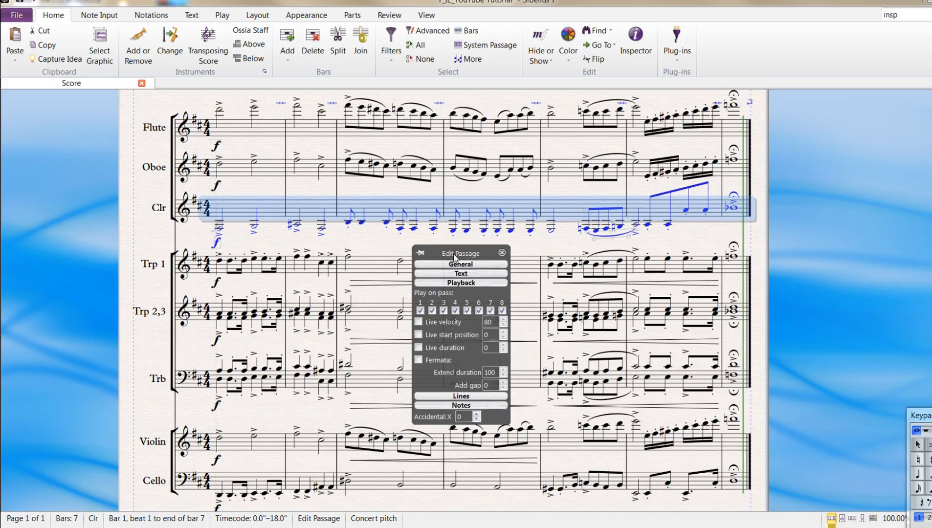
left_click(419, 326)
left_click(503, 320)
left_click(503, 320)
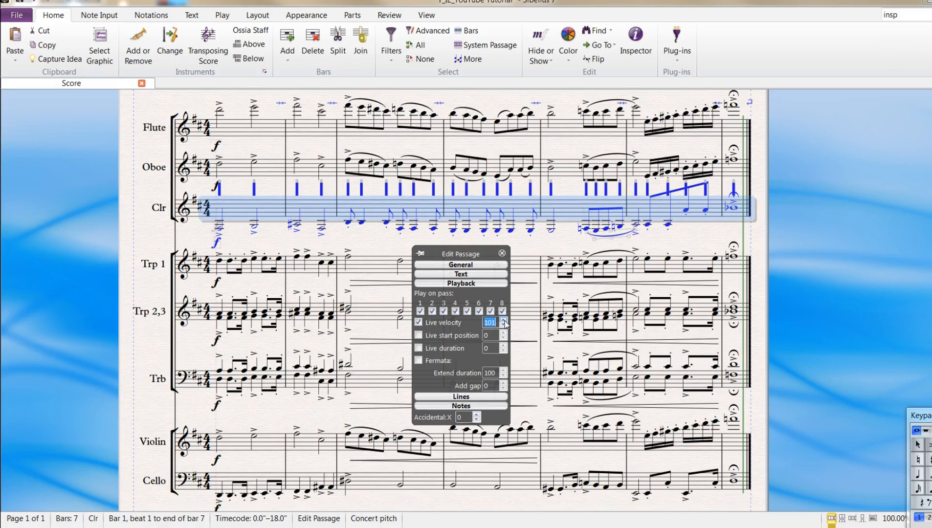
left_click(503, 320)
left_click(504, 320)
left_click(503, 321)
left_click(503, 320)
left_click(503, 321)
left_click(504, 320)
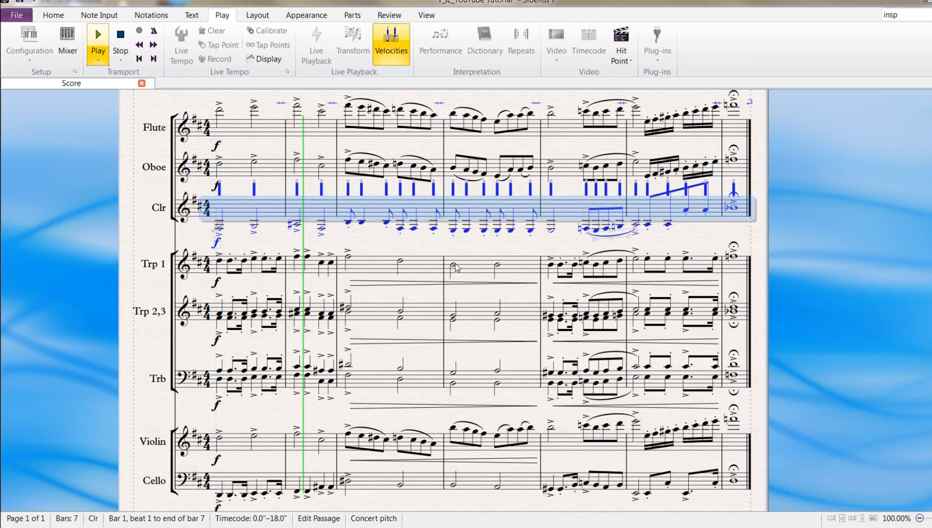
- Clear the selection, listen to the whole score and check the mixer
key("space")
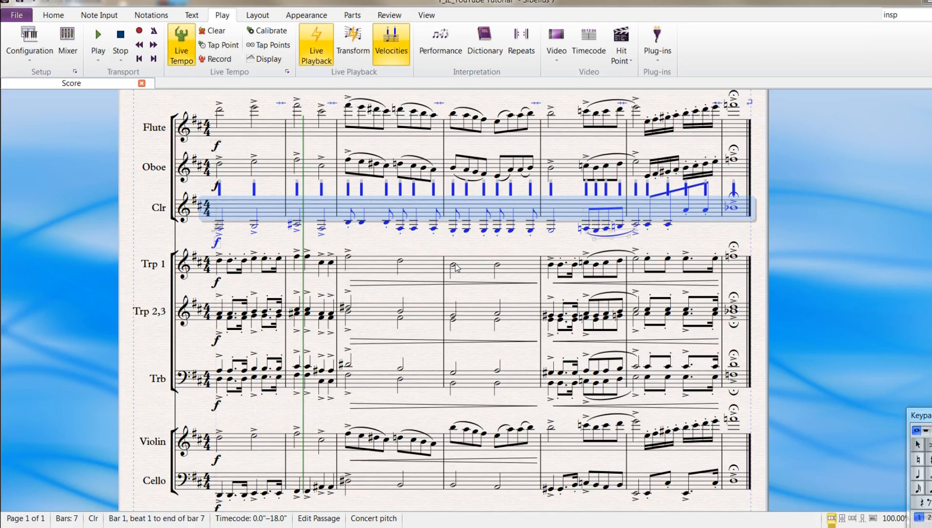
key("Escape")
key("space")
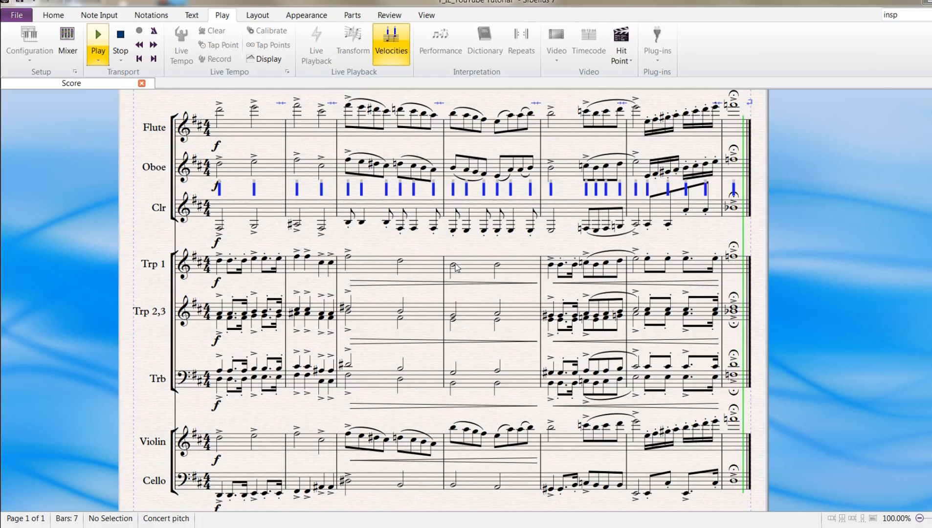
key("m")
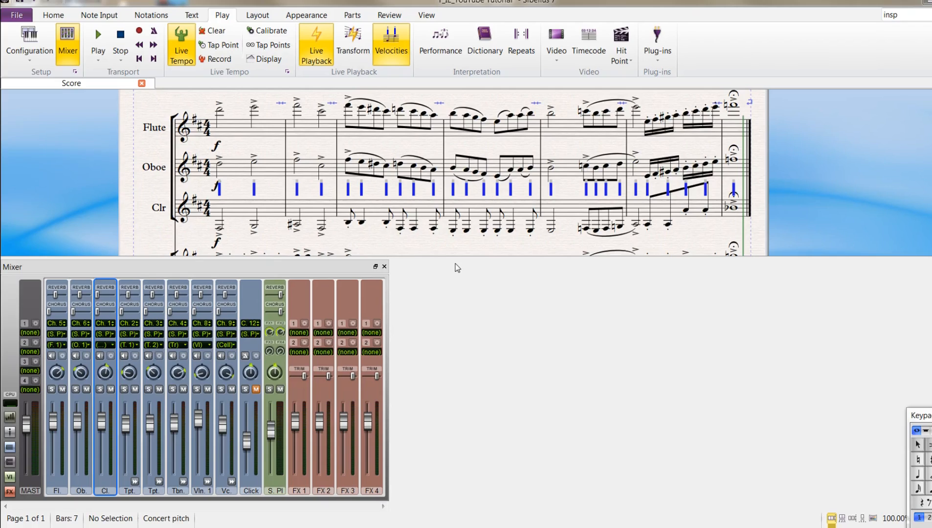
key("m")
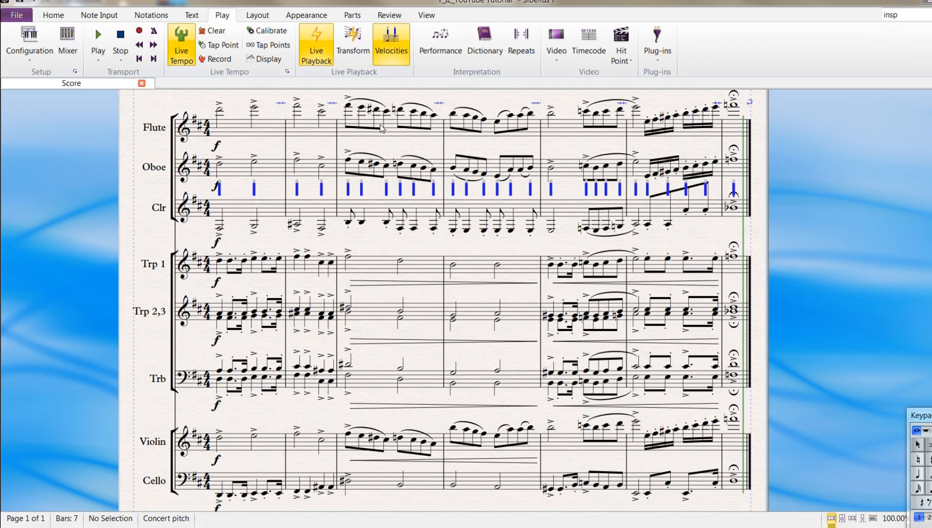
- Review the velocity and timing options for transforming the live playback of bars 3 and 4 of the Trp 1 staff
left_click(353, 42)
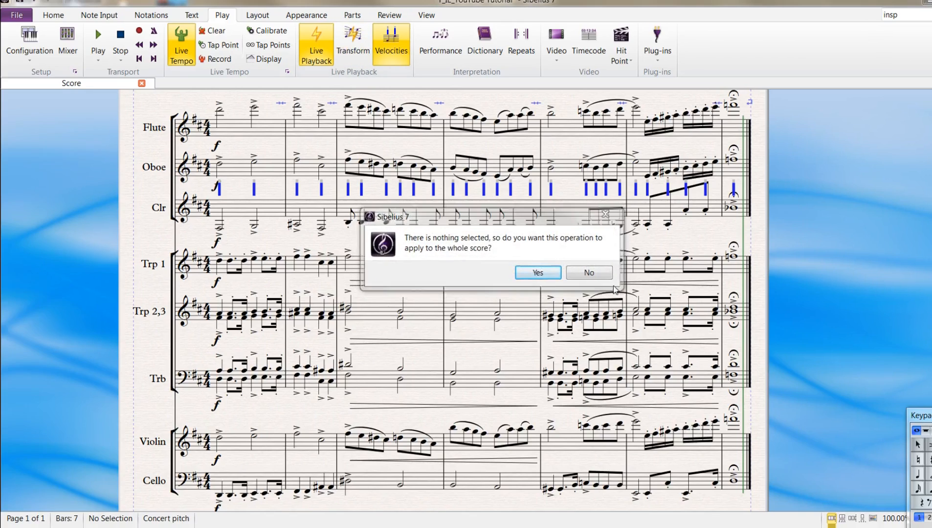
left_click(589, 272)
left_click(376, 211)
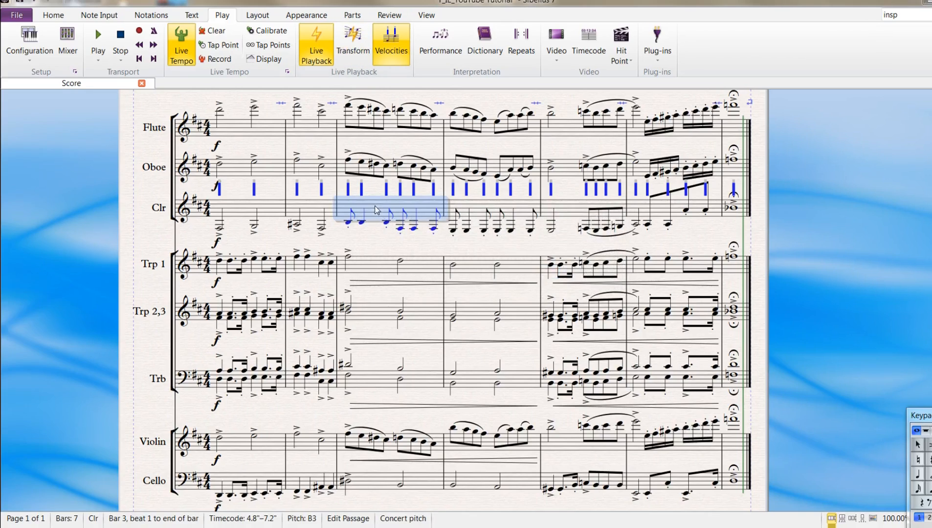
left_click(377, 263)
left_click(481, 264, "shift")
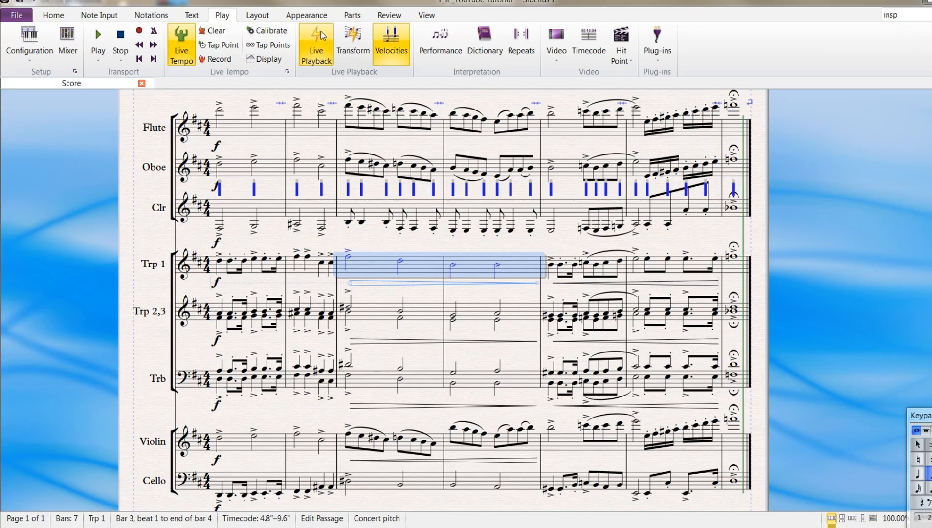
left_click(345, 39)
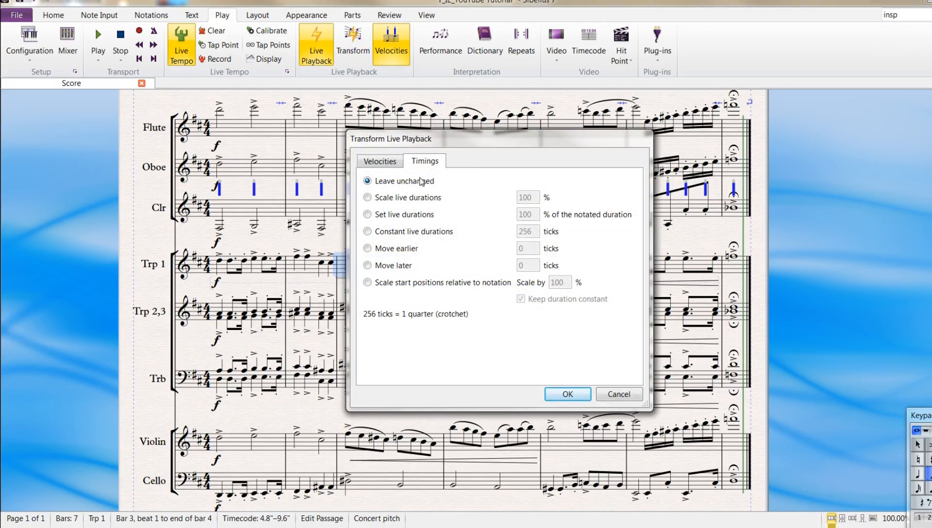
left_click(391, 163)
left_click(367, 249)
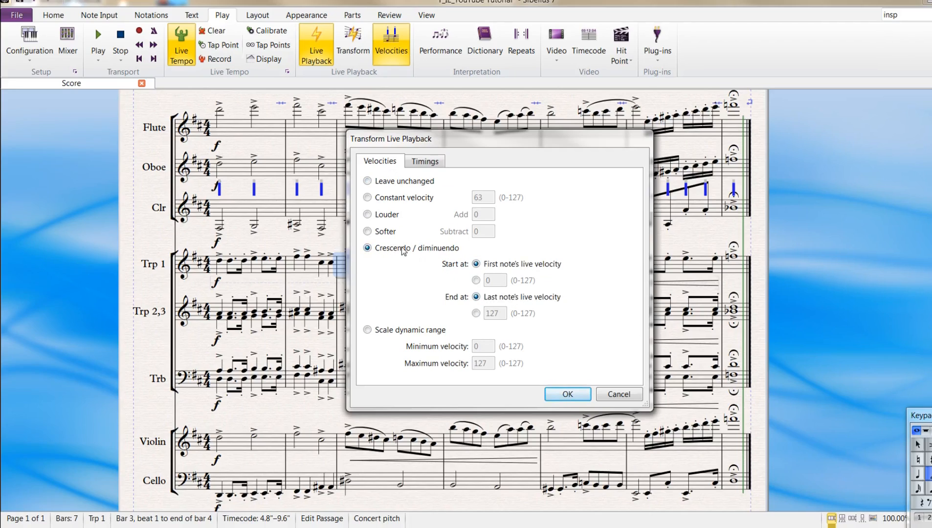
left_click(424, 161)
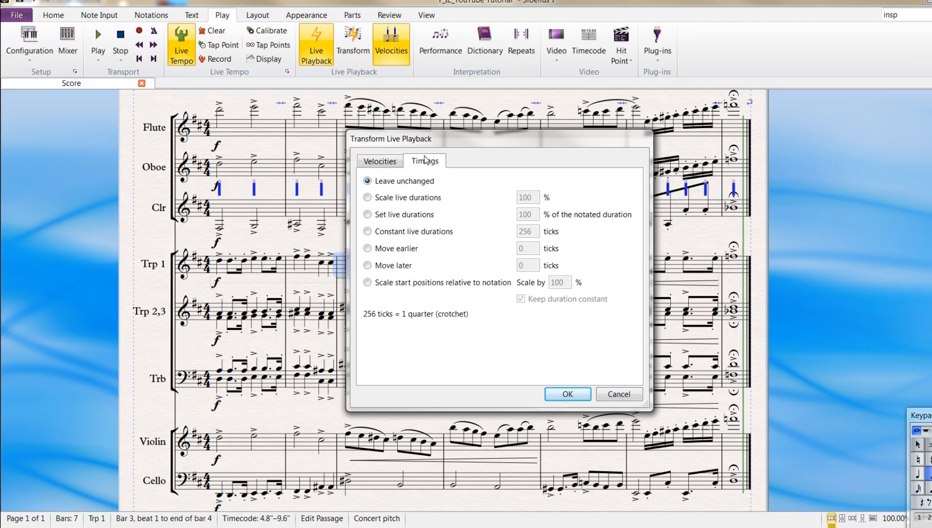
left_click(618, 394)
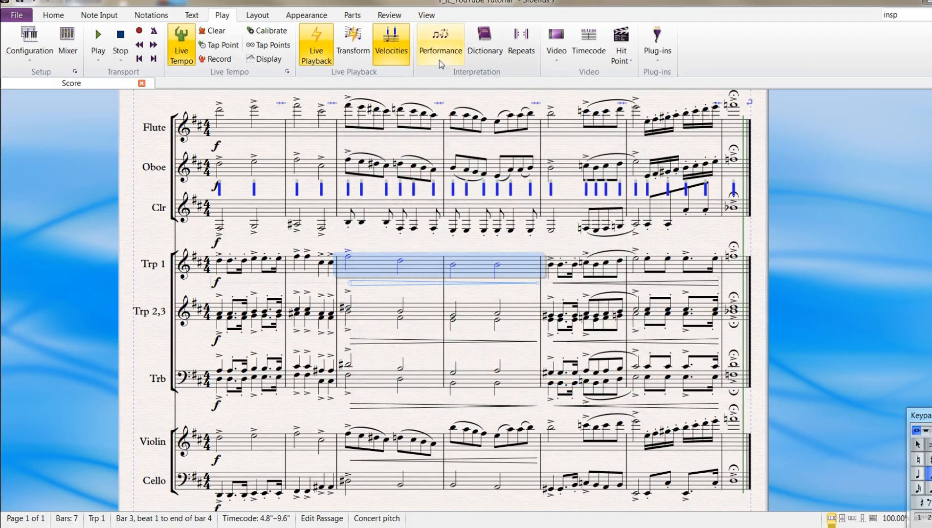
- Set the Espressivo performance style to Molto Espressivo and open the Rubato choices
left_click(440, 42)
left_click(409, 121)
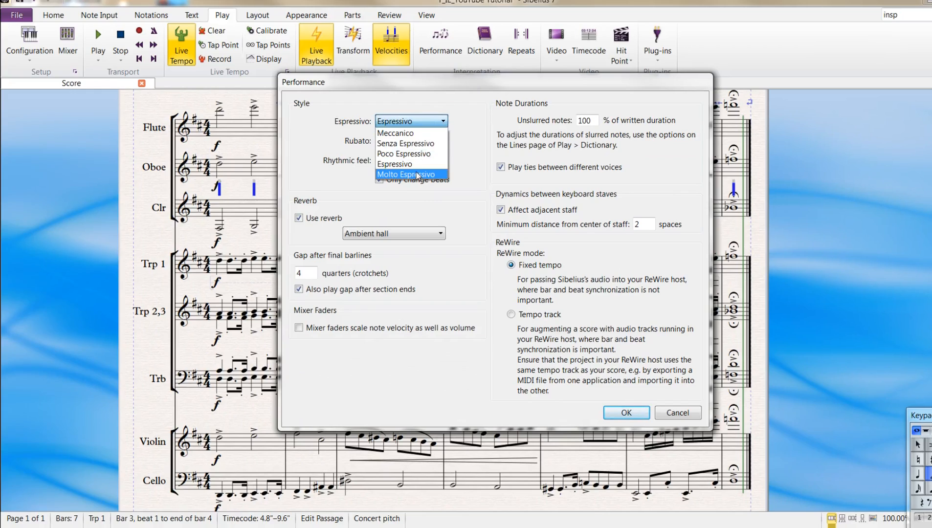
left_click(405, 174)
left_click(409, 141)
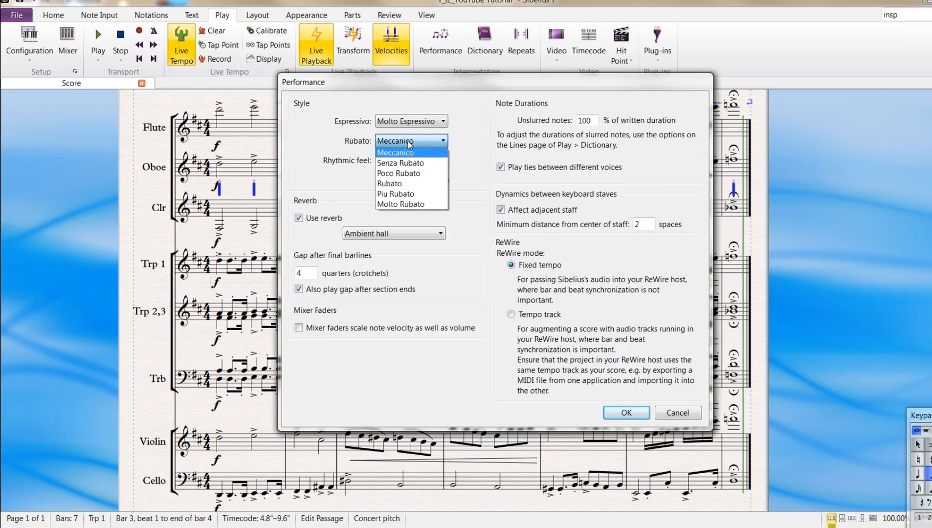